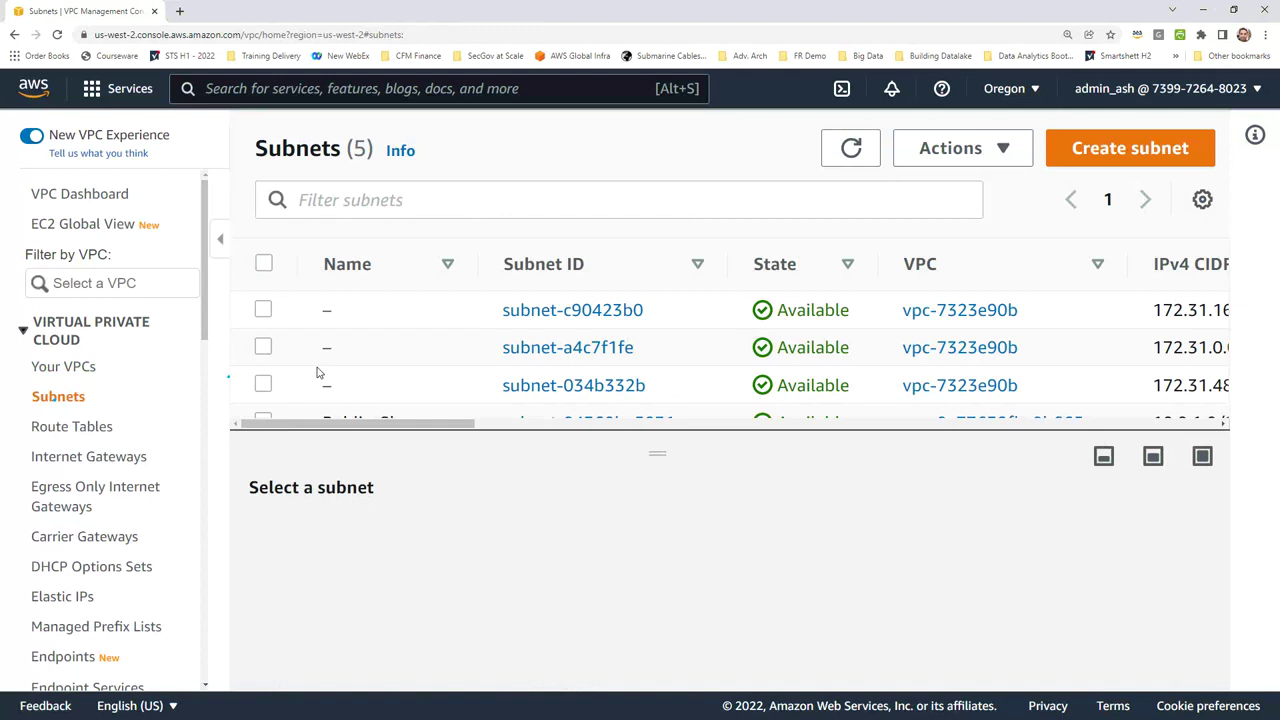
{"action": "left_click", "coordinate": [350, 200]}
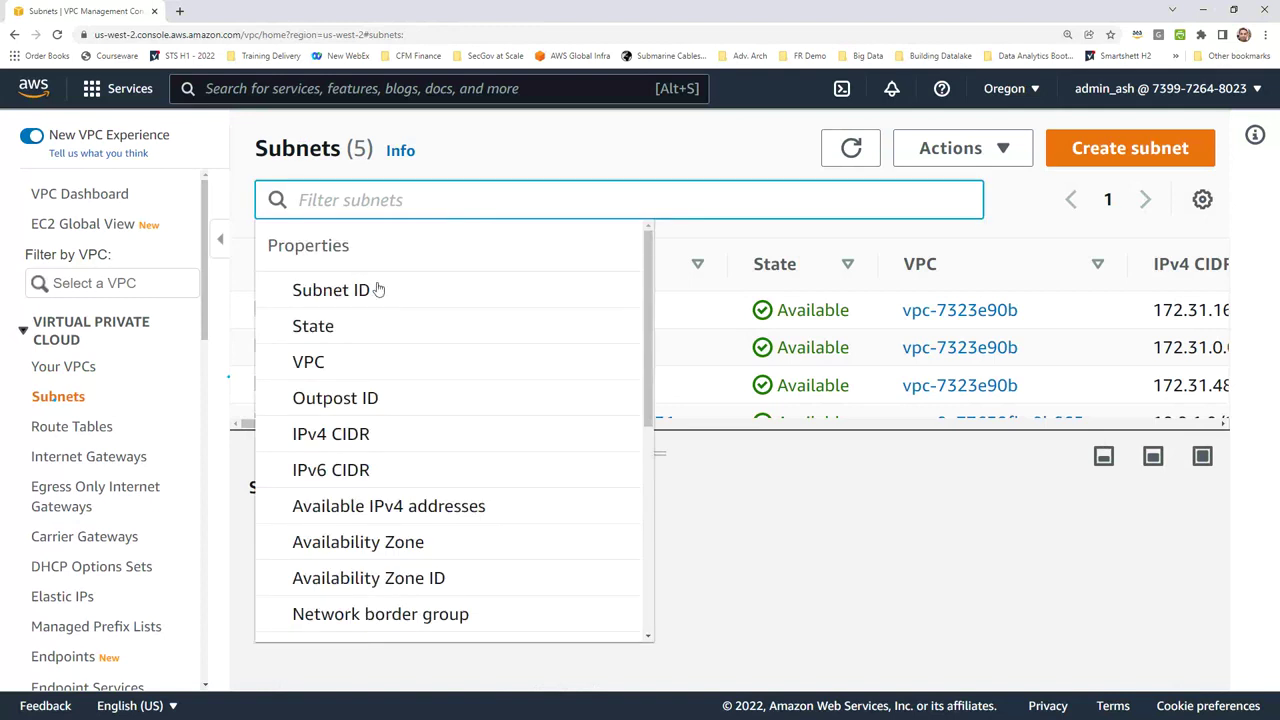
{"action": "left_click", "coordinate": [312, 362]}
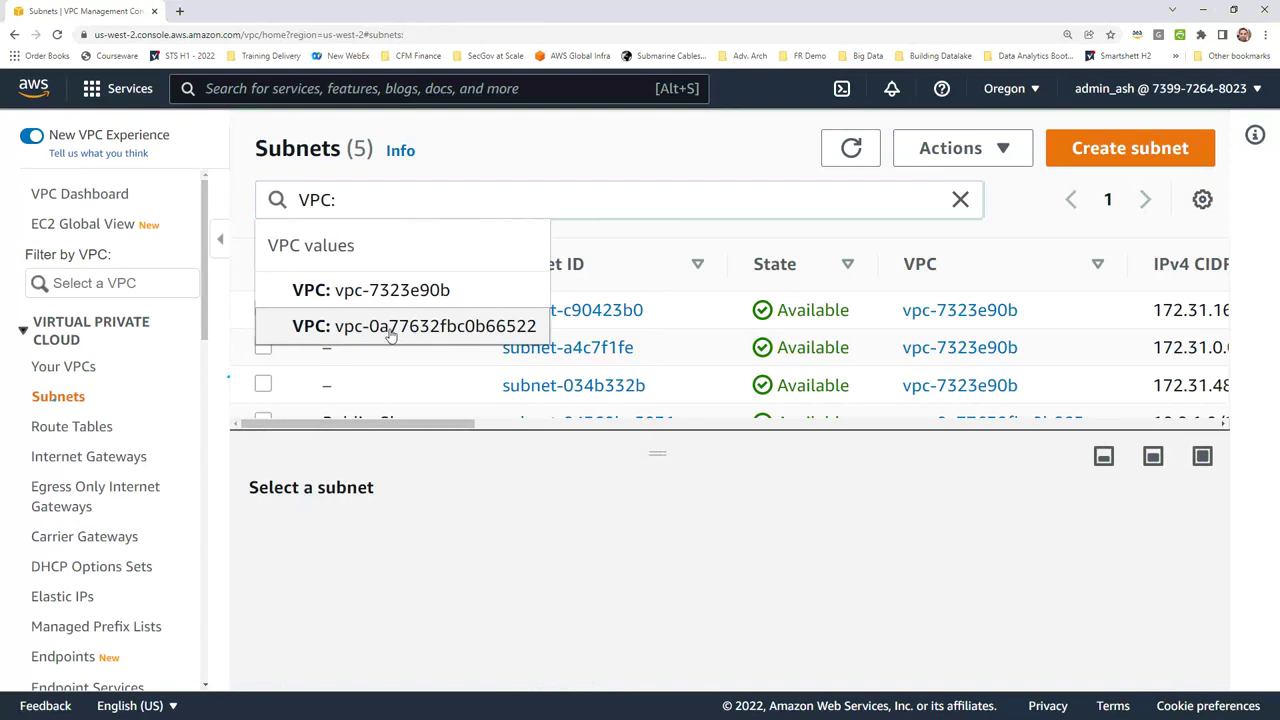
{"action": "left_click", "coordinate": [391, 328]}
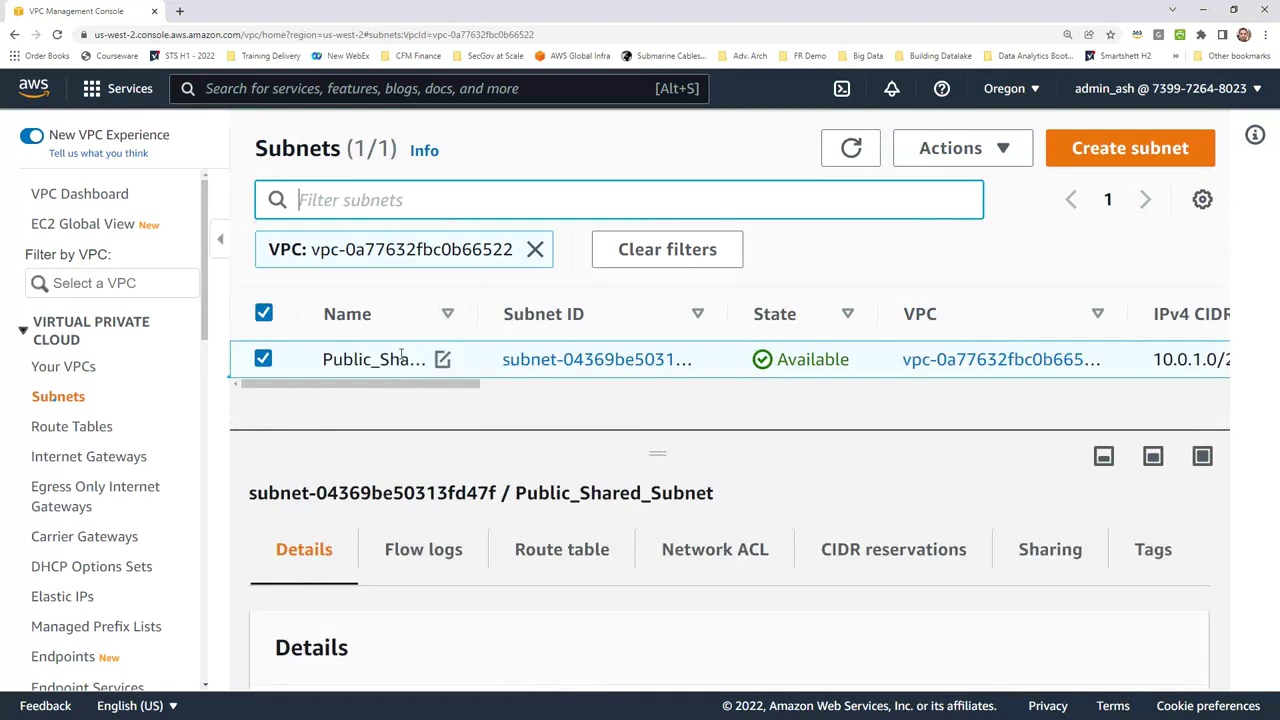
{"action": "left_click", "coordinate": [535, 249]}
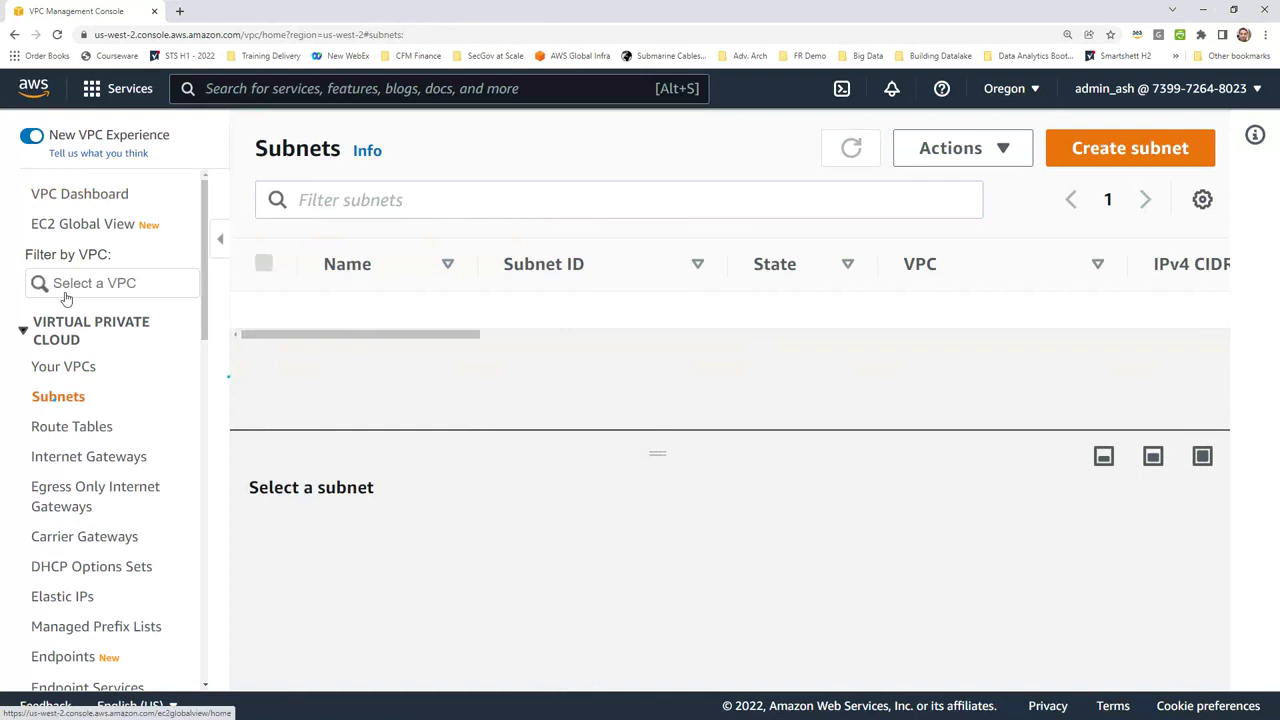
Open the list of VPCs in a new browser tab and select restart-vpc
{"action": "right_click", "coordinate": [74, 367]}
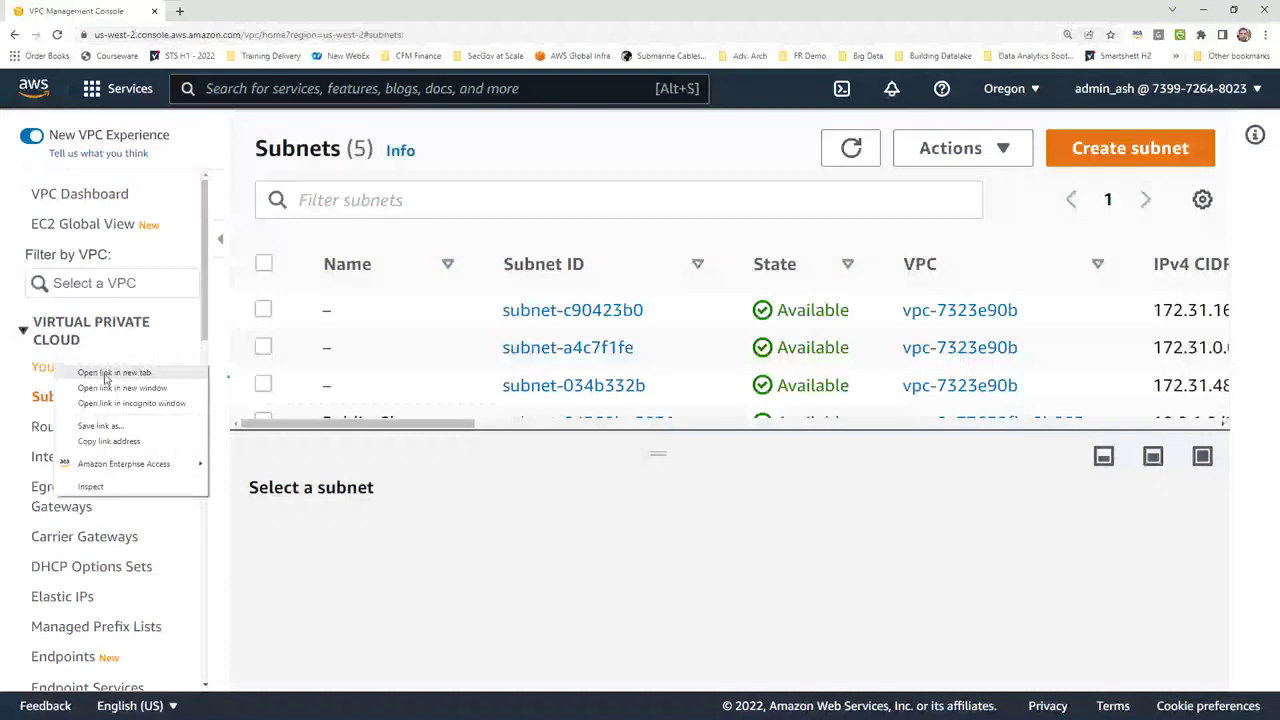
{"action": "left_click", "coordinate": [106, 373]}
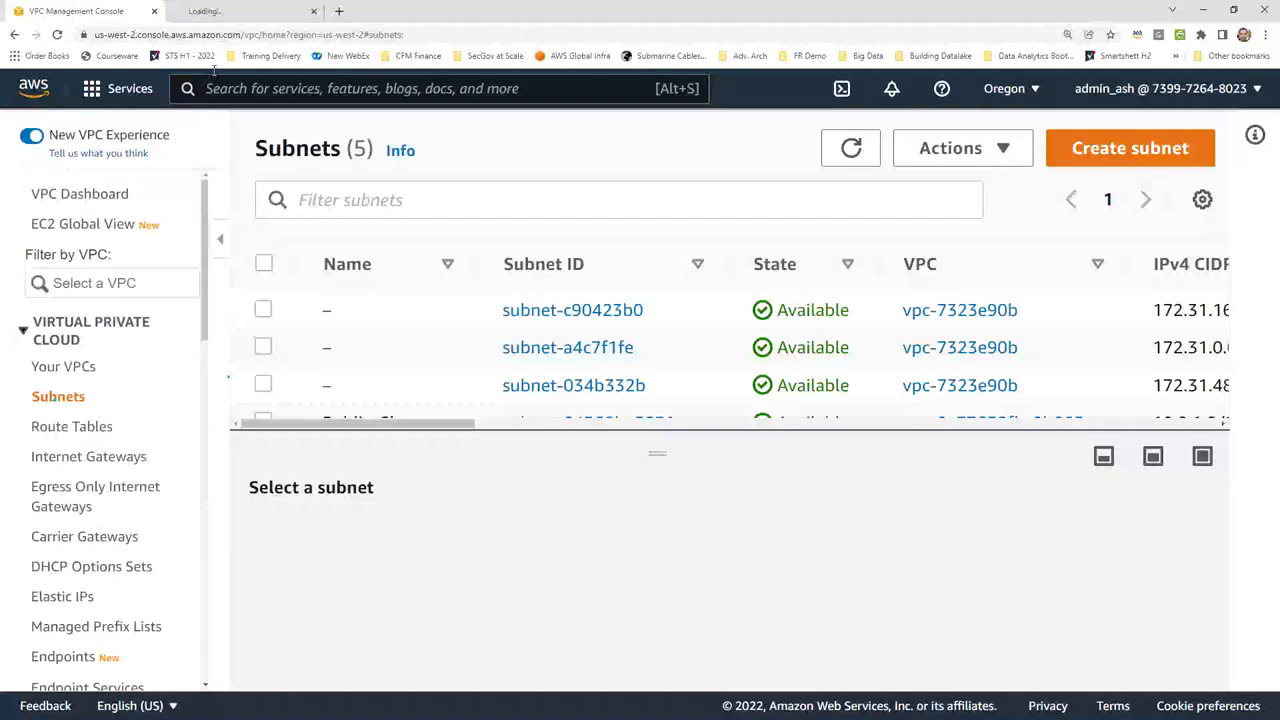
{"action": "left_click", "coordinate": [210, 11]}
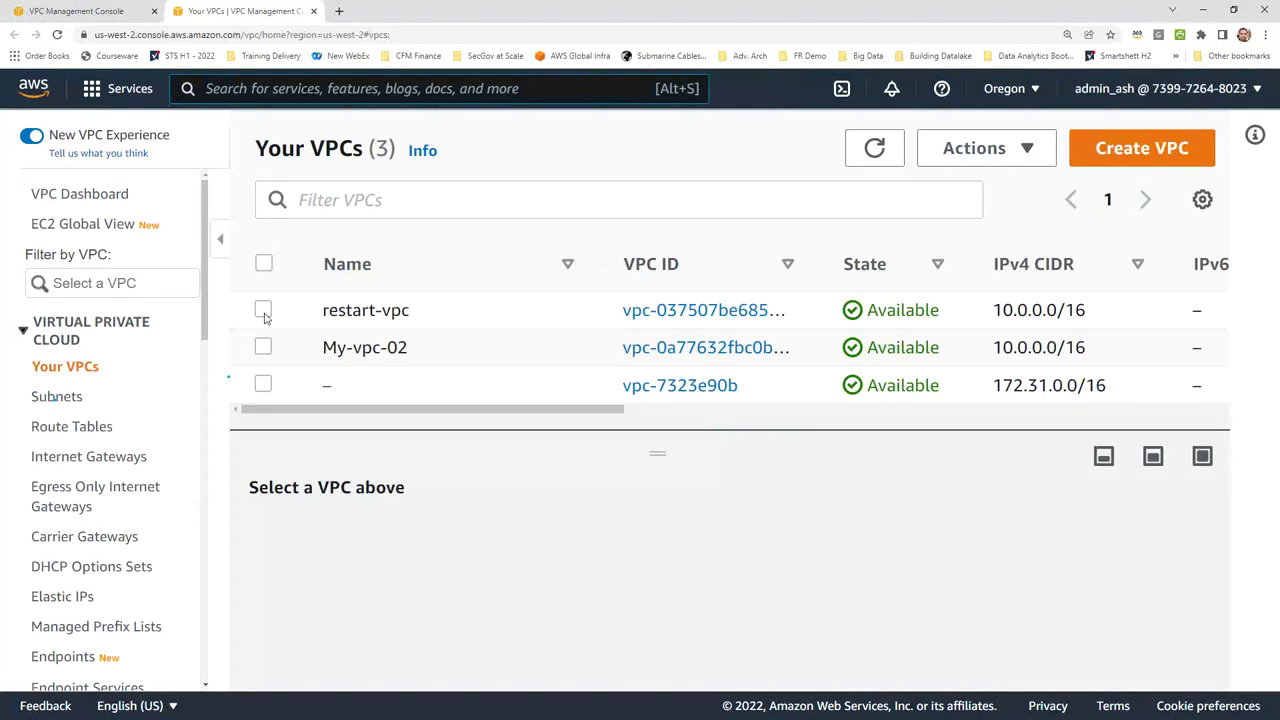
{"action": "left_click", "coordinate": [263, 311]}
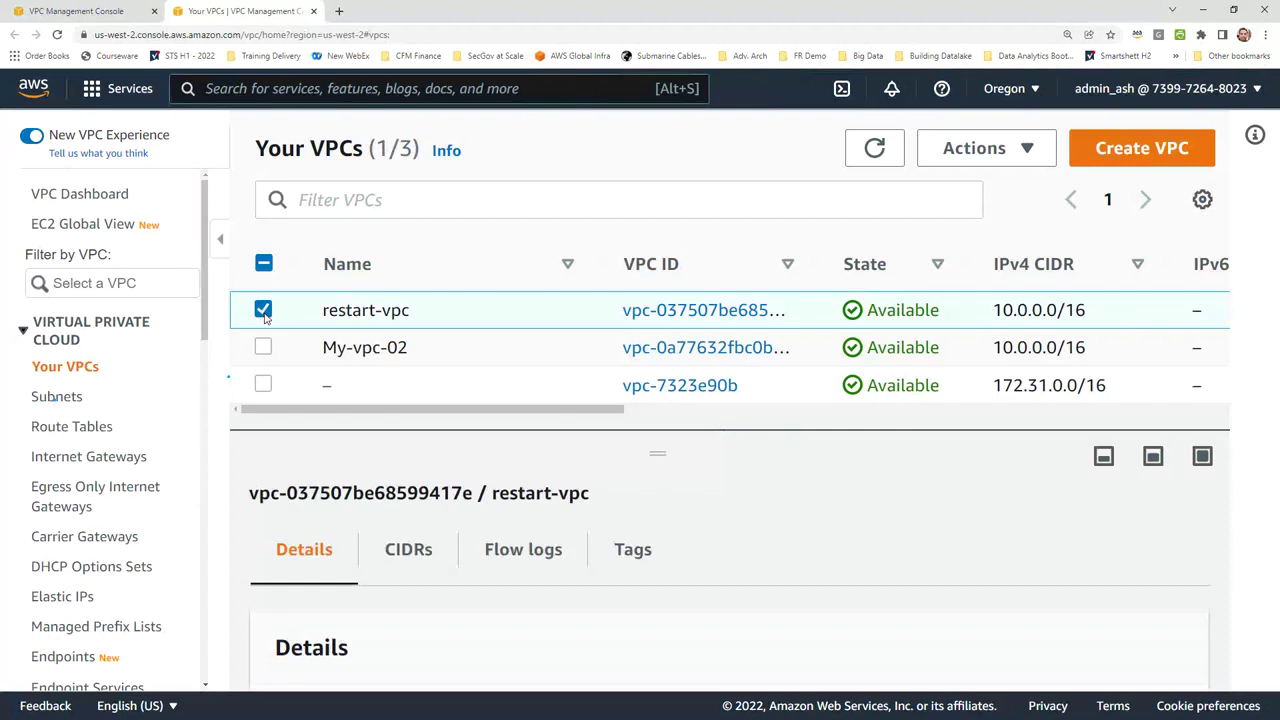
Copy the VPC ID of restart-vpc and add it as a new line beneath "Main route table" in the Notepad note
{"action": "left_click_drag", "start_coordinate": [249, 494], "coordinate": [472, 494]}
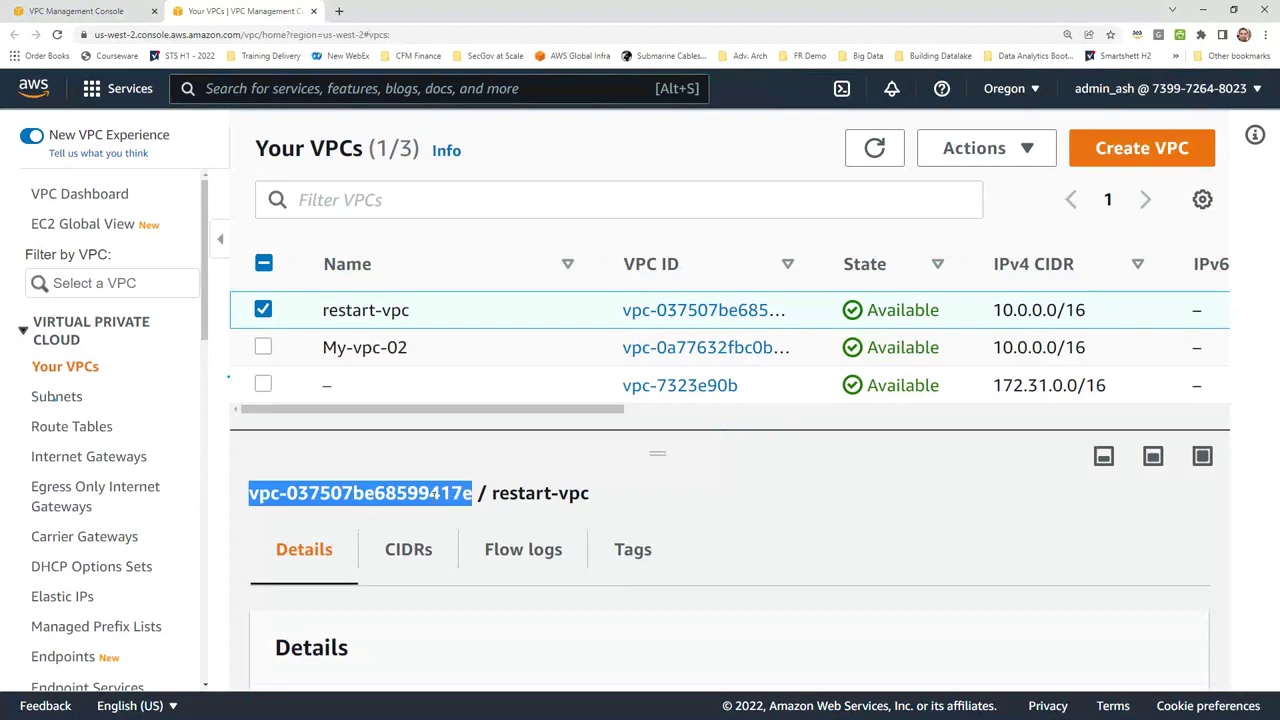
{"action": "right_click", "coordinate": [434, 499]}
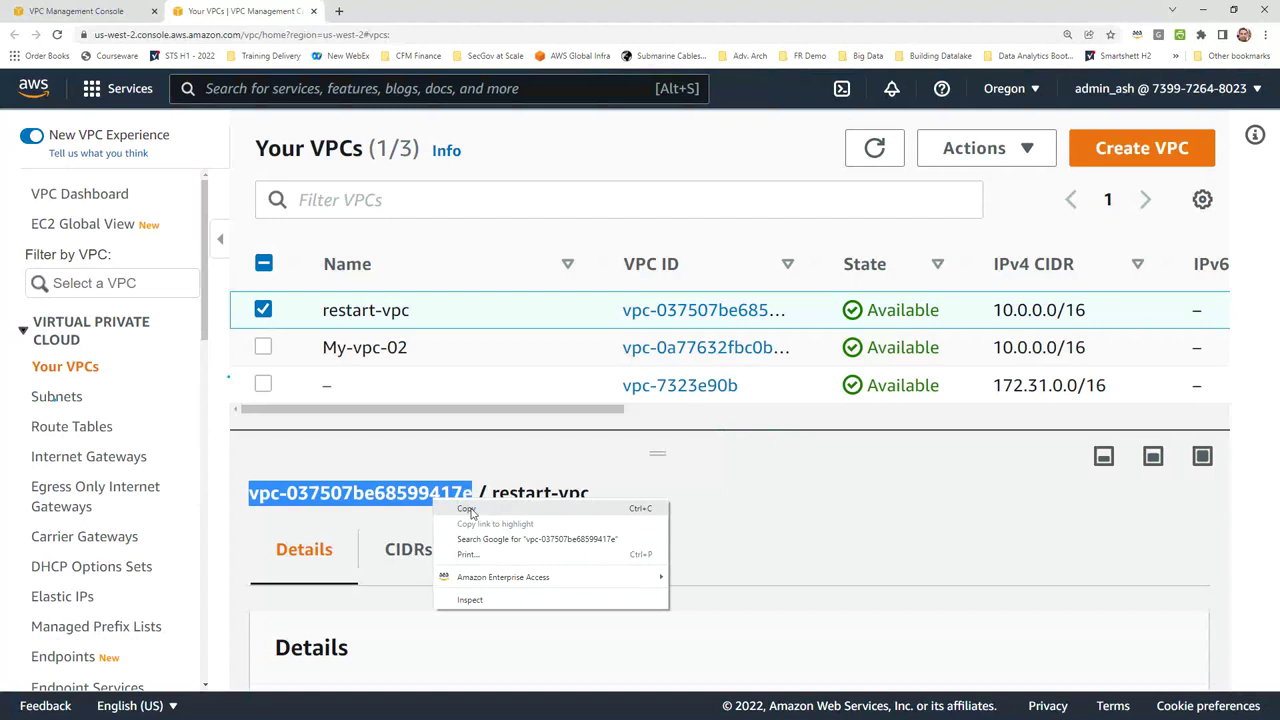
{"action": "left_click", "coordinate": [467, 509]}
{"action": "key", "text": "alt+Tab"}
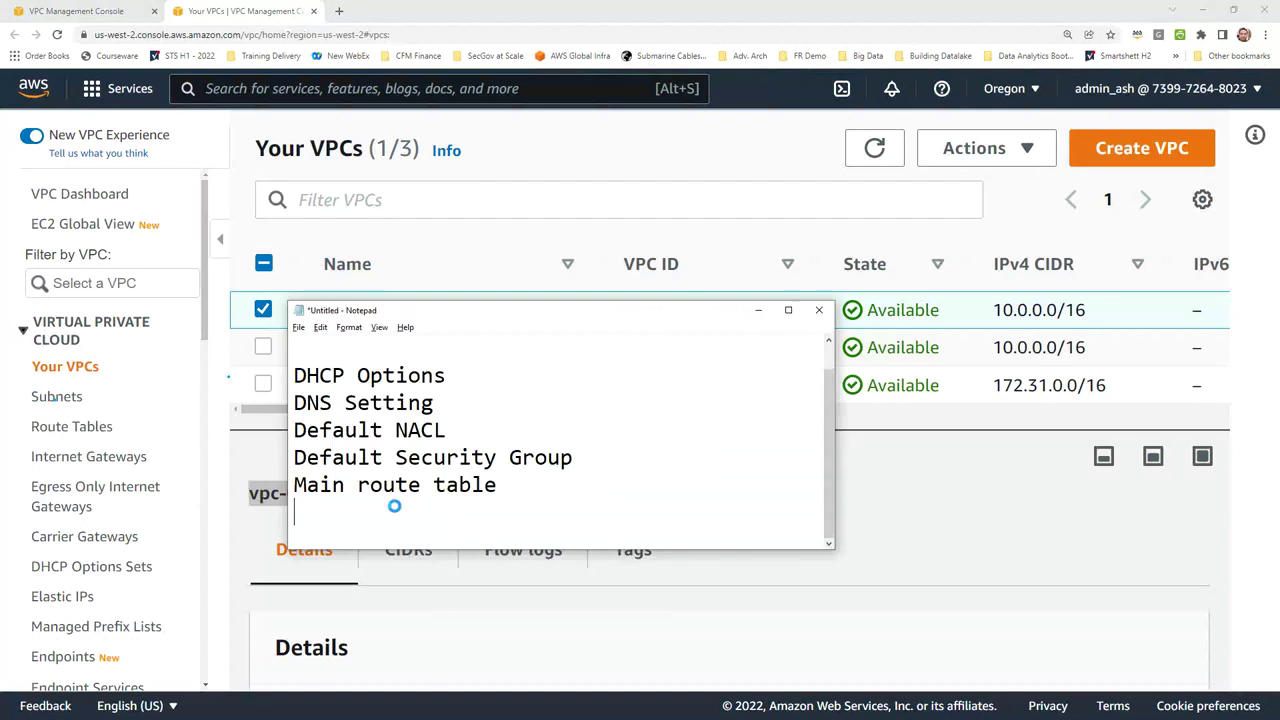
Return to the subnets page in the browser and start creating a subnet in restart-vpc
{"action": "left_click", "coordinate": [100, 16]}
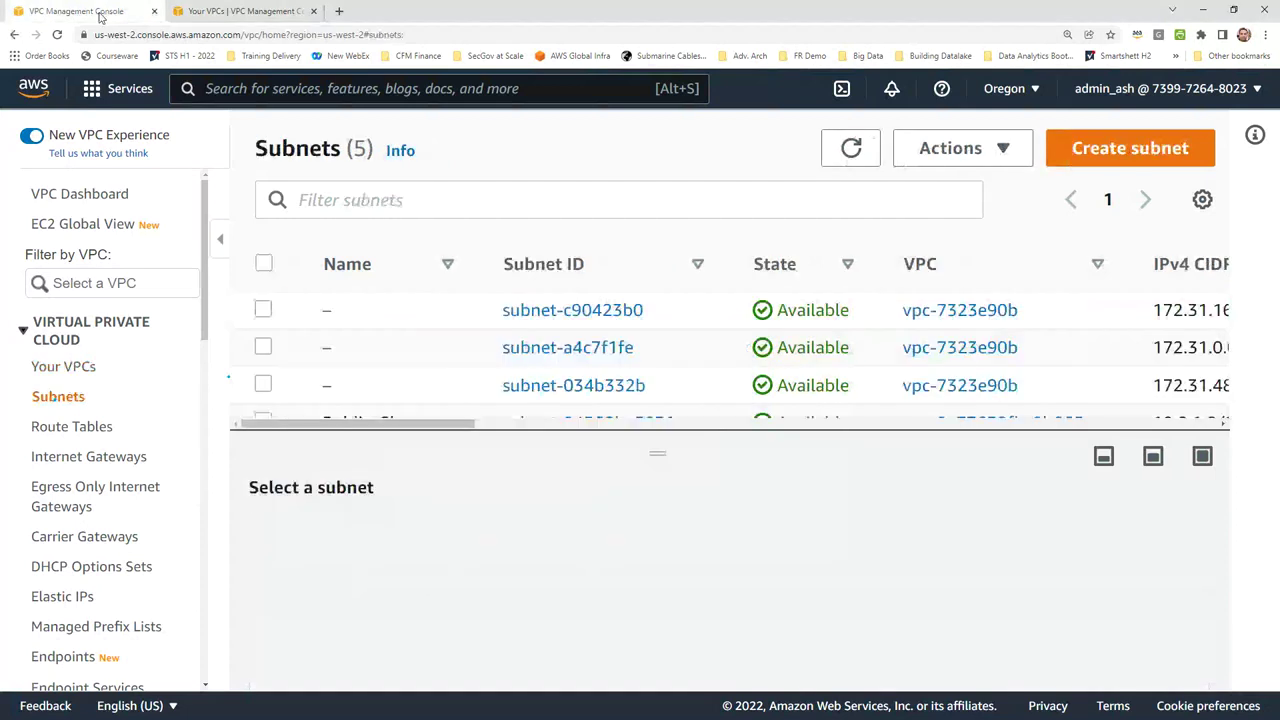
{"action": "left_click", "coordinate": [1130, 148]}
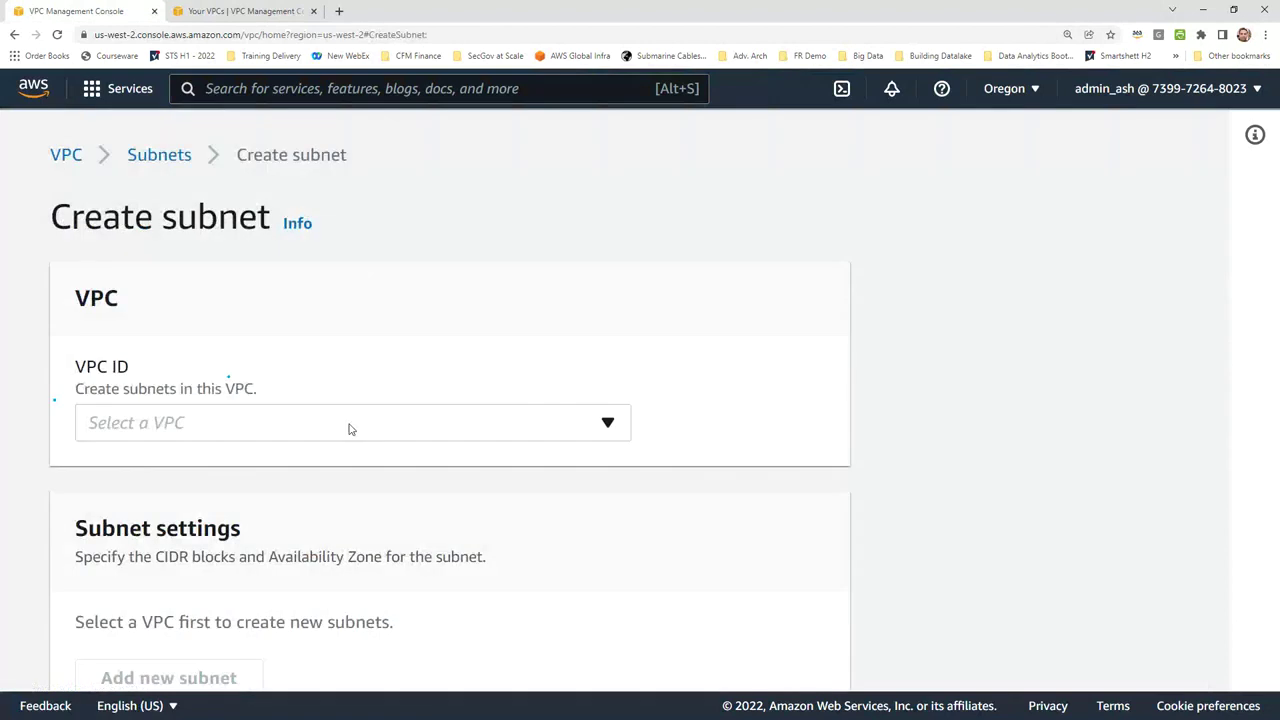
{"action": "left_click", "coordinate": [349, 429]}
{"action": "left_click", "coordinate": [351, 280]}
Name the first subnet Public_AZa and place it in availability zone US West (Oregon) / us-west-2a
{"action": "scroll", "coordinate": [355, 300], "scroll_direction": "down", "scroll_amount": 5}
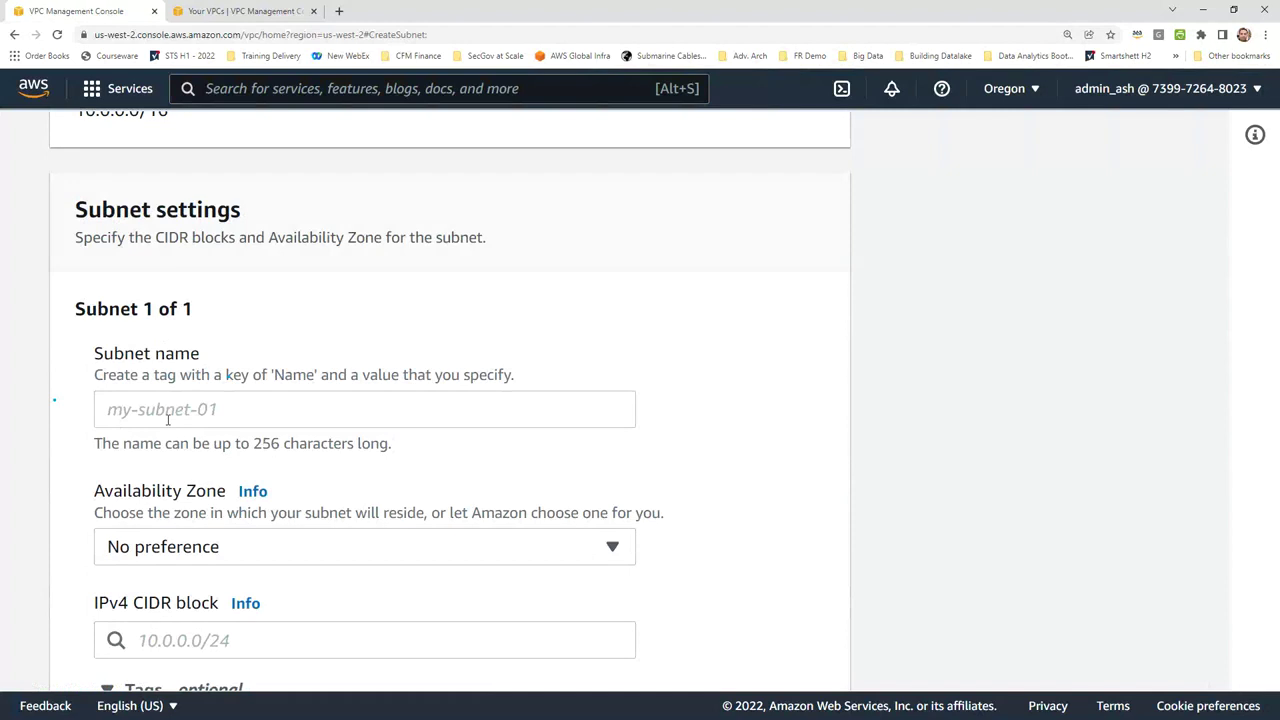
{"action": "left_click", "coordinate": [167, 420]}
{"action": "type", "text": "Publ"}
{"action": "left_click", "coordinate": [236, 558]}
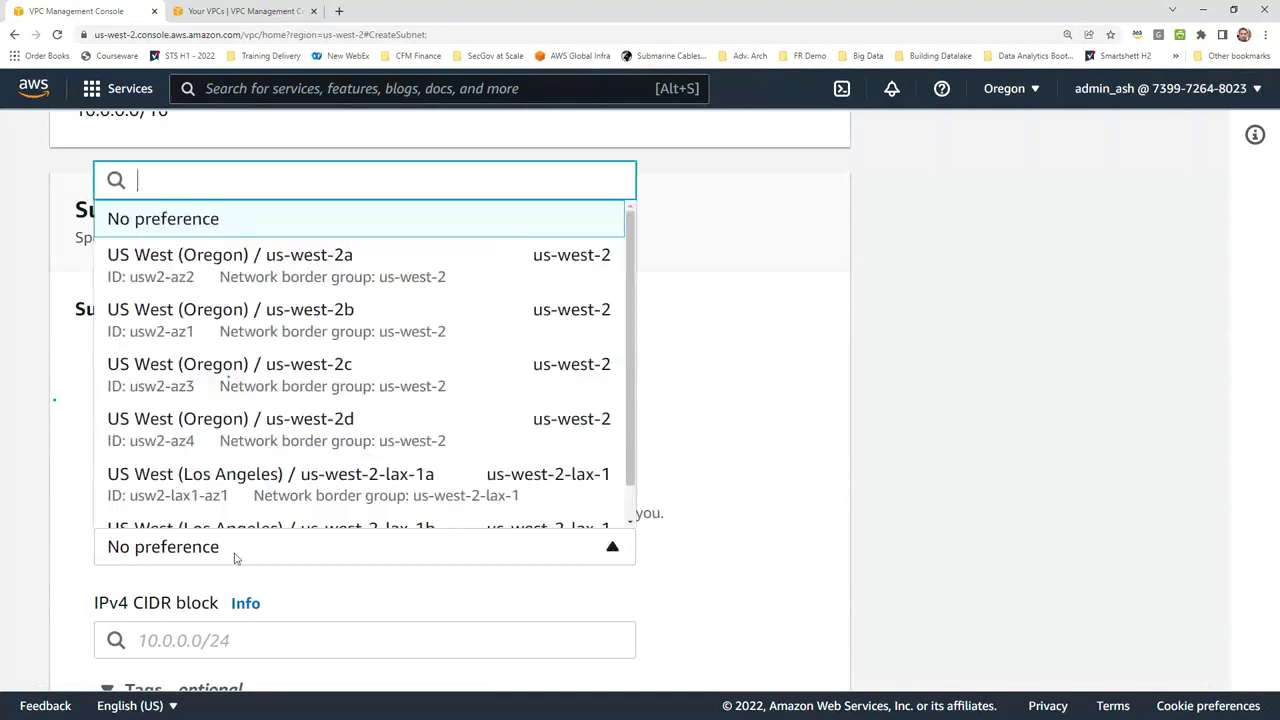
{"action": "left_click", "coordinate": [370, 275]}
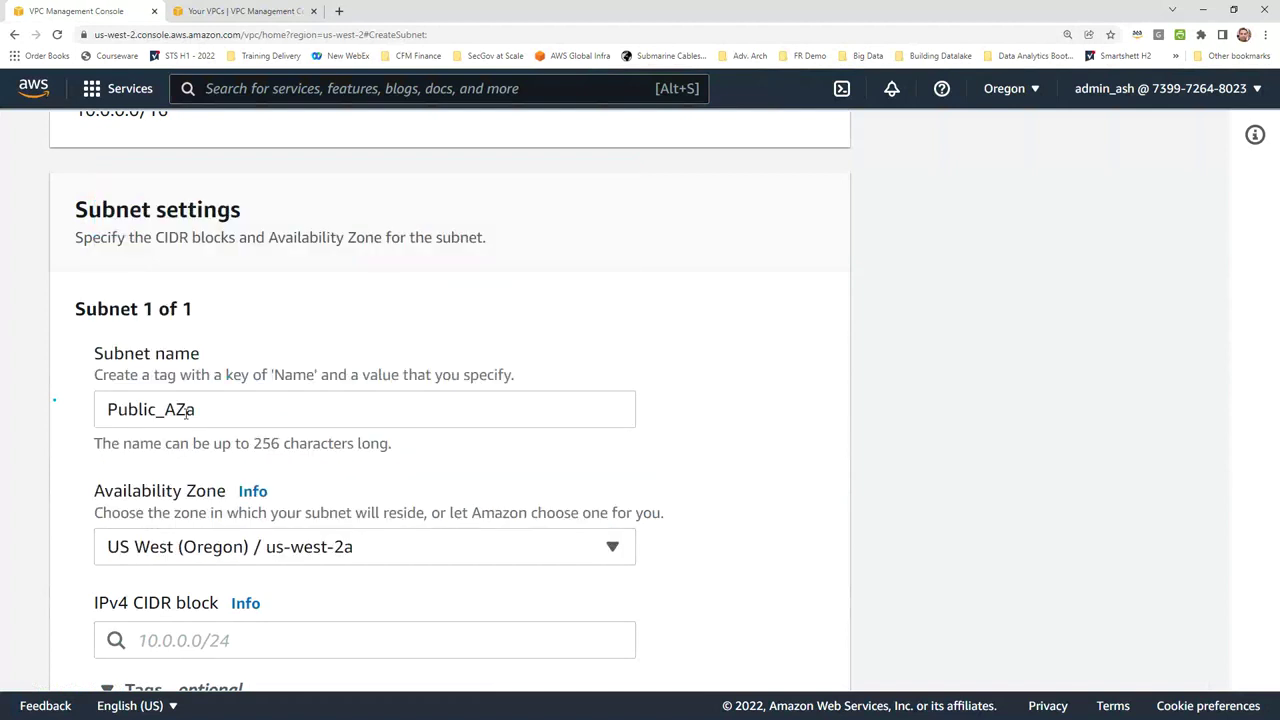
{"action": "key", "text": "alt+Tab"}
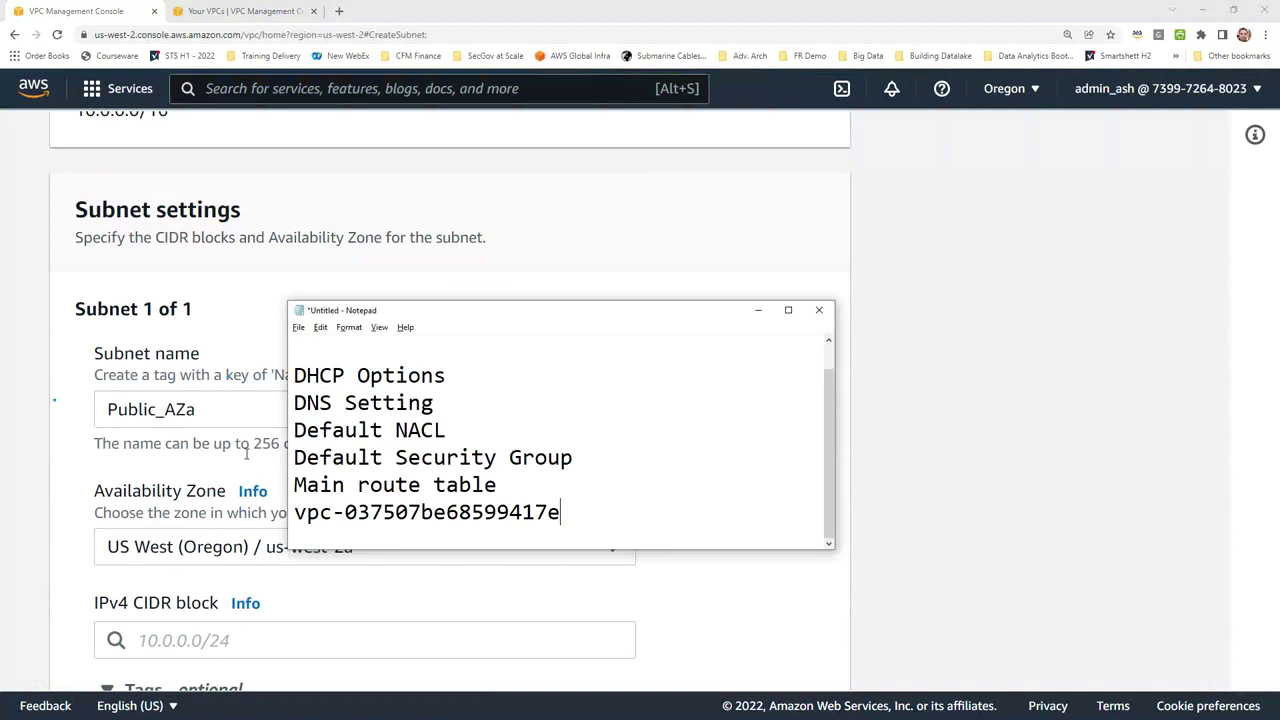
{"action": "left_click", "coordinate": [246, 453]}
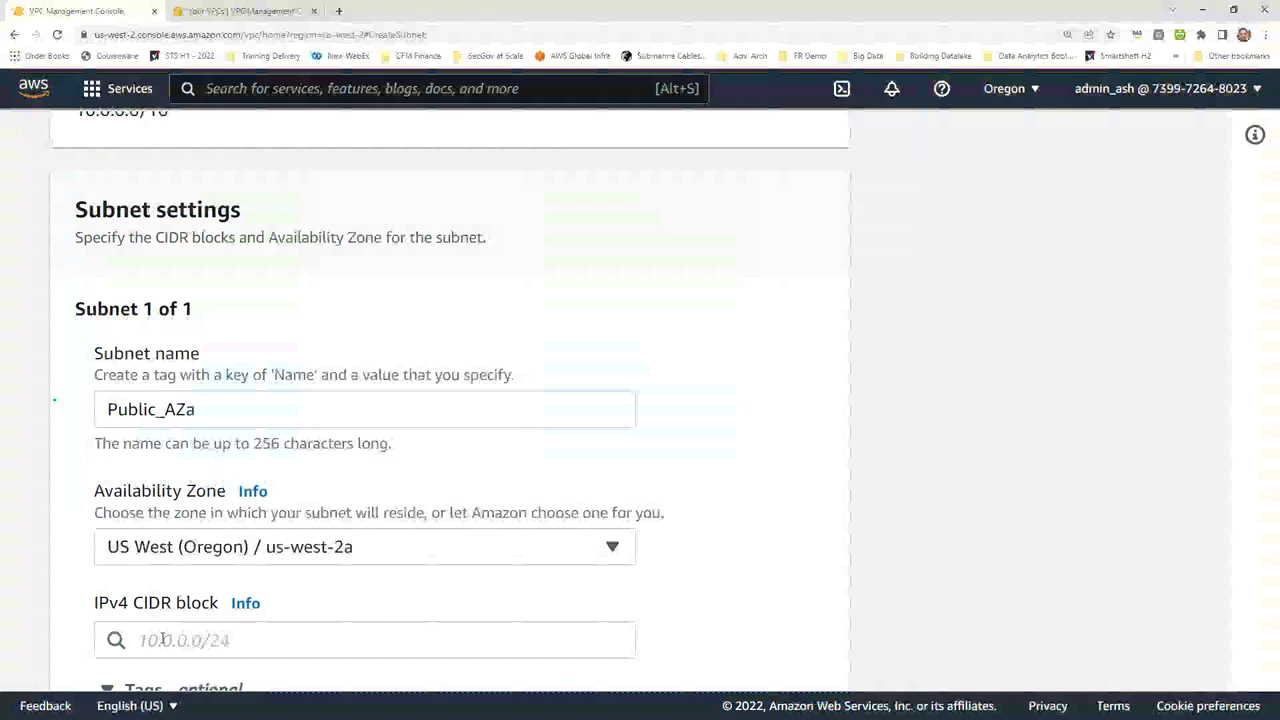
Set the IPv4 CIDR block of the Public_AZa subnet to 10.0.1.0/24
{"action": "left_click", "coordinate": [162, 640]}
{"action": "type", "text": "10.0.1."}
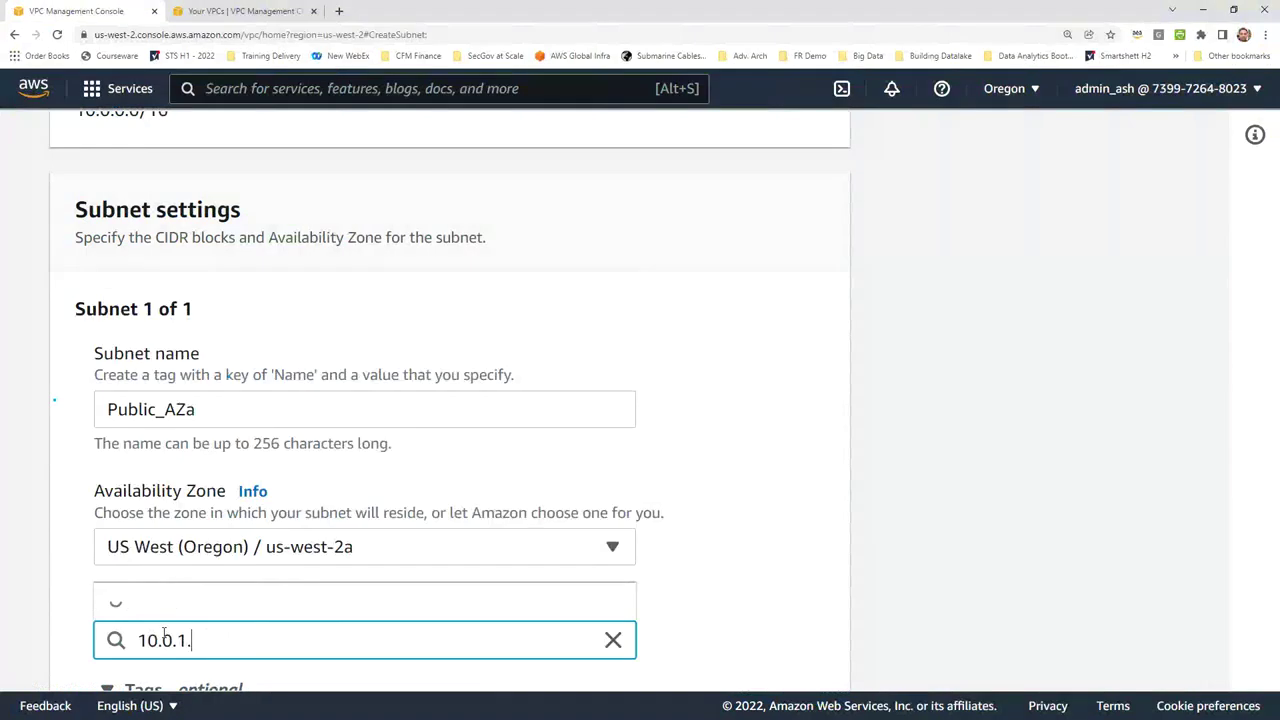
{"action": "type", "text": "0/24"}
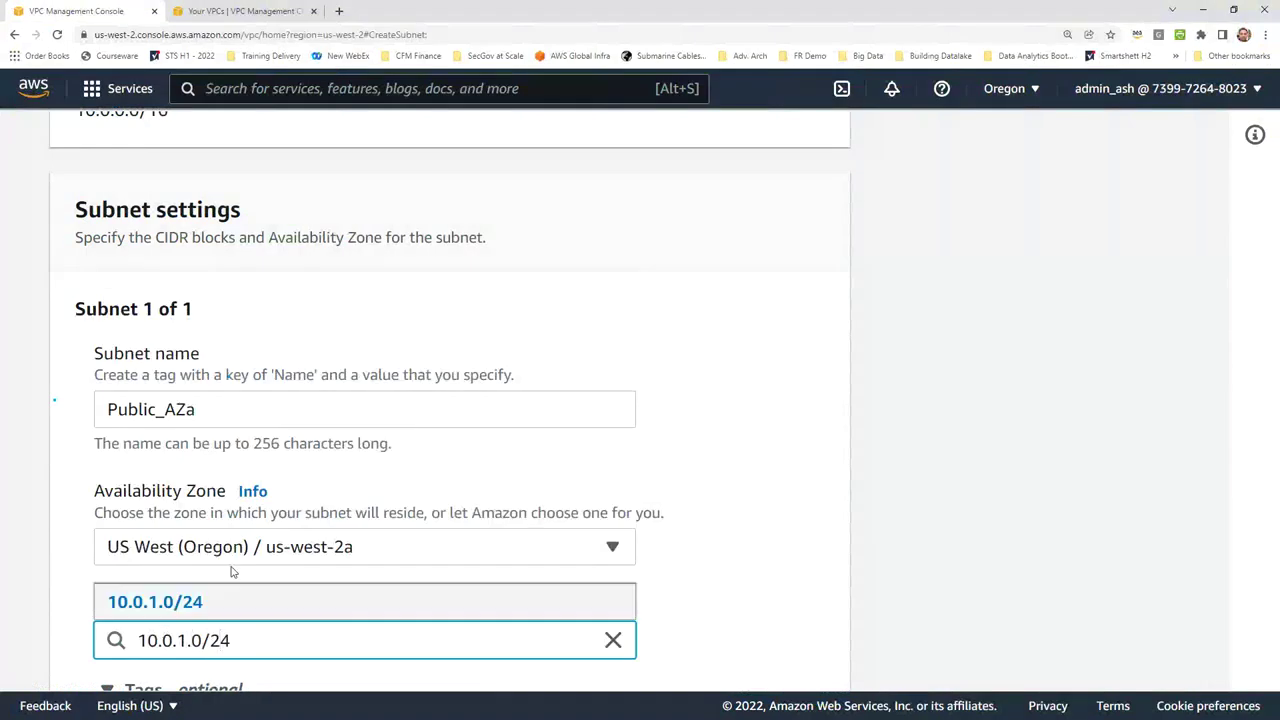
Add a second subnet named Private_AZa in availability zone US West (Oregon) / us-west-2a
{"action": "scroll", "coordinate": [231, 571], "scroll_direction": "down", "scroll_amount": 2}
{"action": "scroll", "coordinate": [224, 428], "scroll_direction": "down", "scroll_amount": 2}
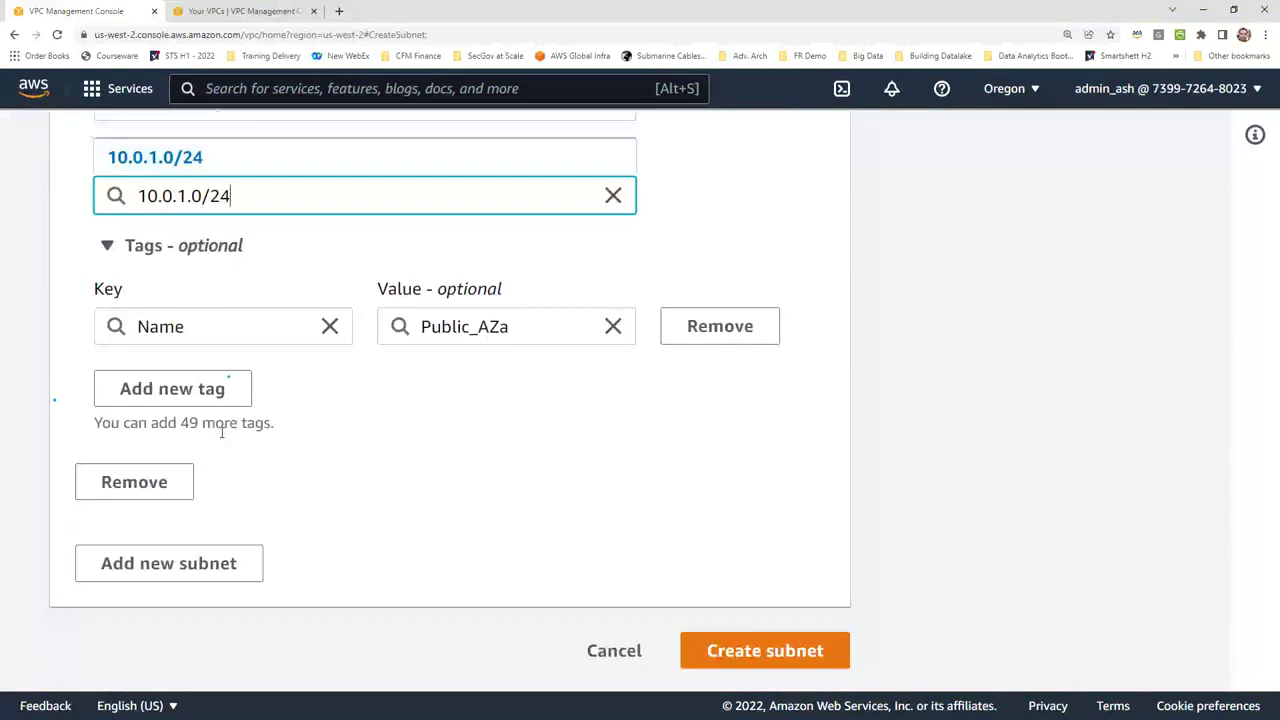
{"action": "left_click", "coordinate": [143, 575]}
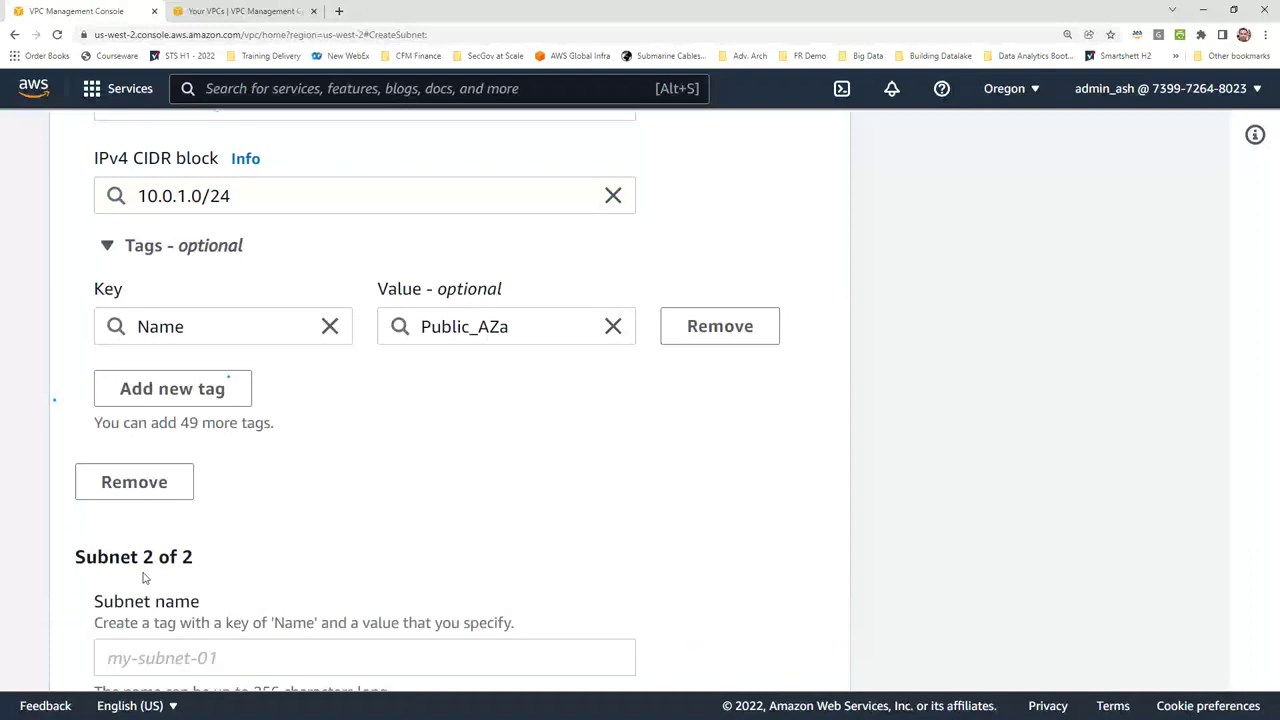
{"action": "scroll", "coordinate": [170, 578], "scroll_direction": "down", "scroll_amount": 2}
{"action": "left_click", "coordinate": [249, 437]}
{"action": "type", "text": "Privat"}
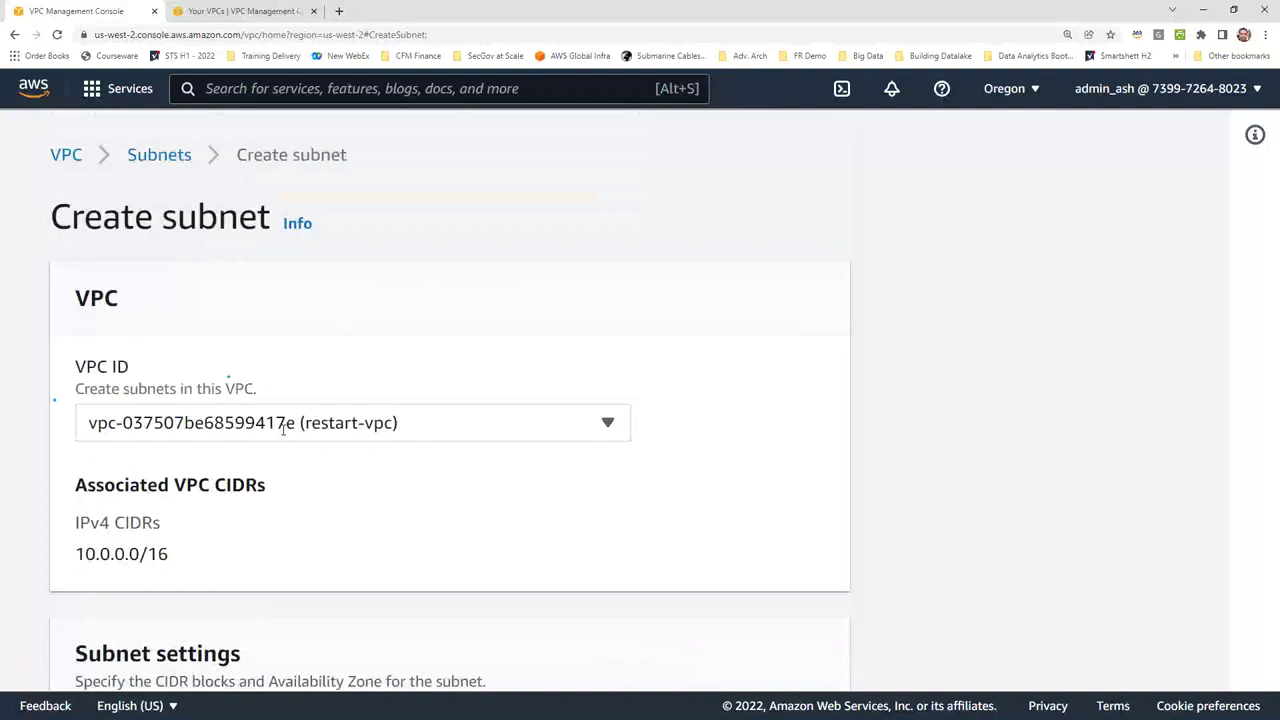
{"action": "scroll", "coordinate": [214, 466], "scroll_direction": "down", "scroll_amount": 2}
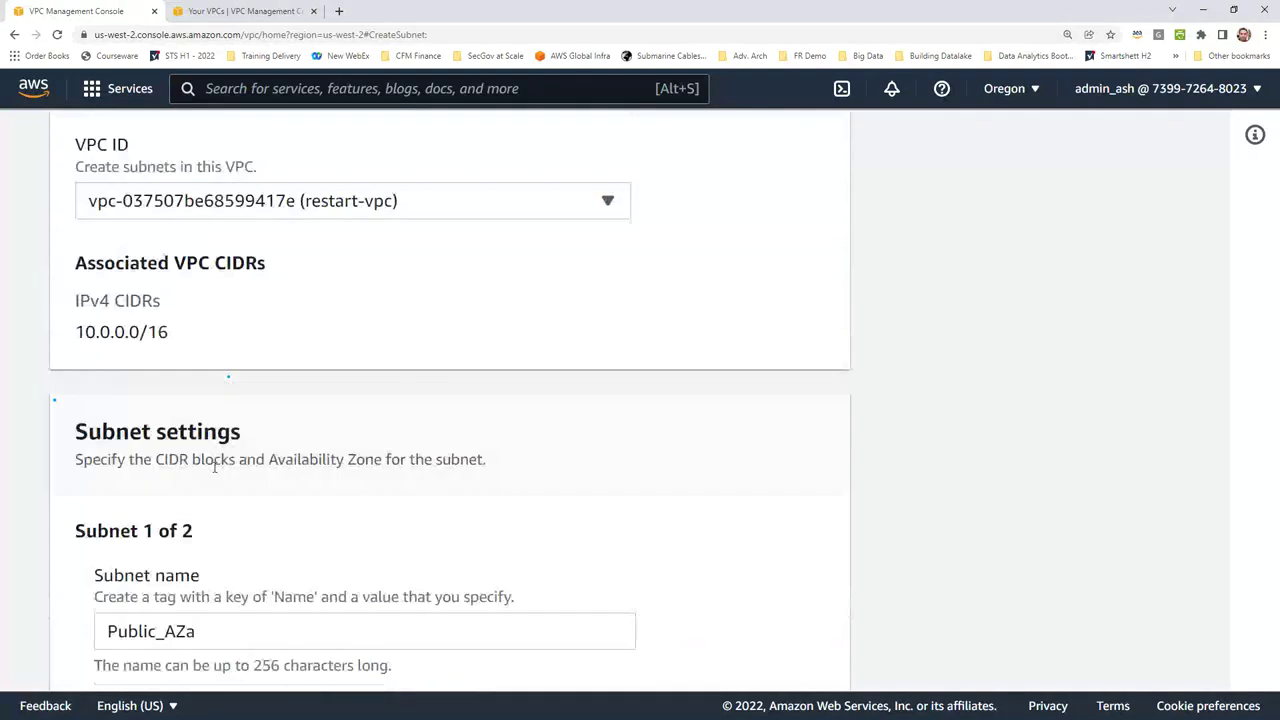
{"action": "scroll", "coordinate": [214, 466], "scroll_direction": "down", "scroll_amount": 2}
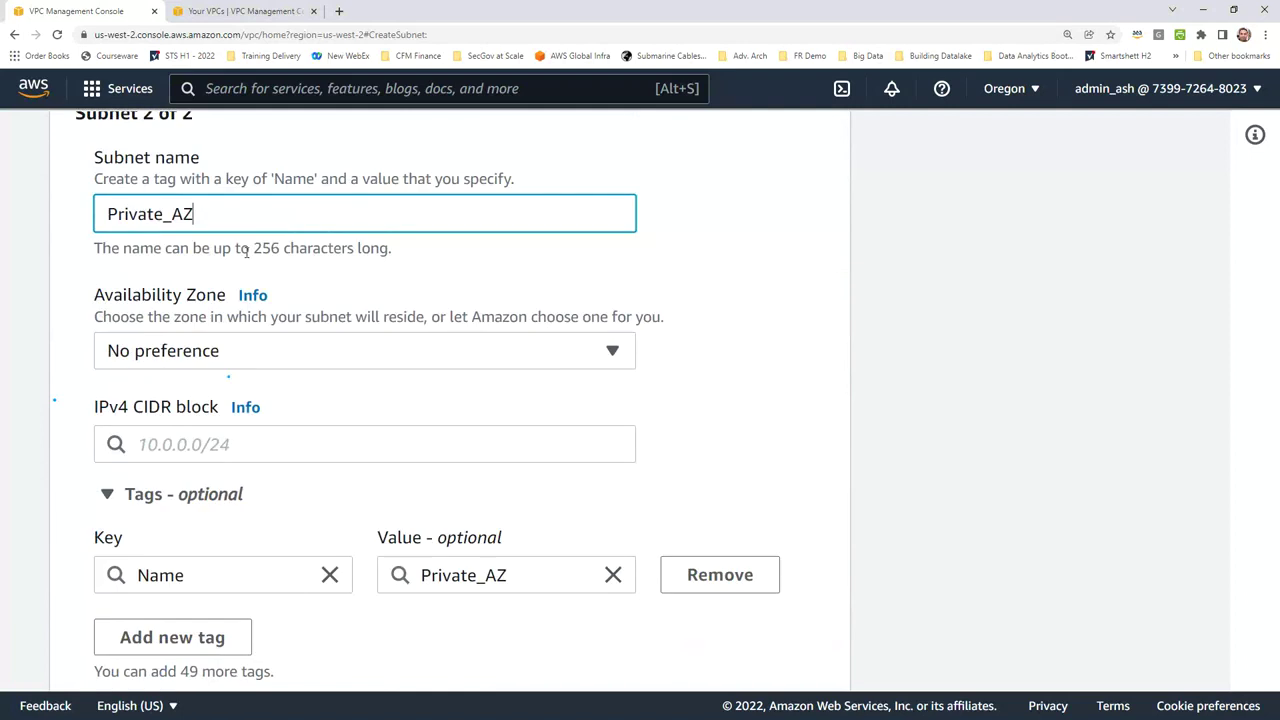
{"action": "type", "text": "a"}
{"action": "left_click", "coordinate": [251, 355]}
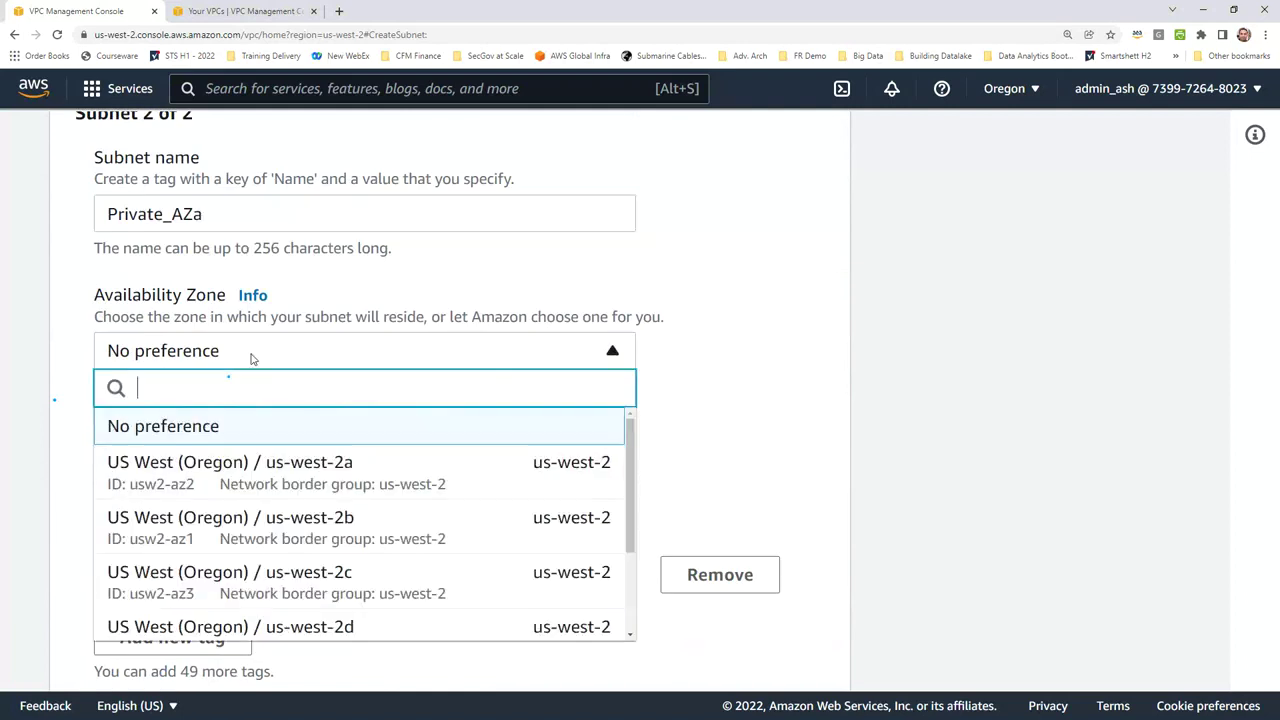
{"action": "left_click", "coordinate": [311, 490]}
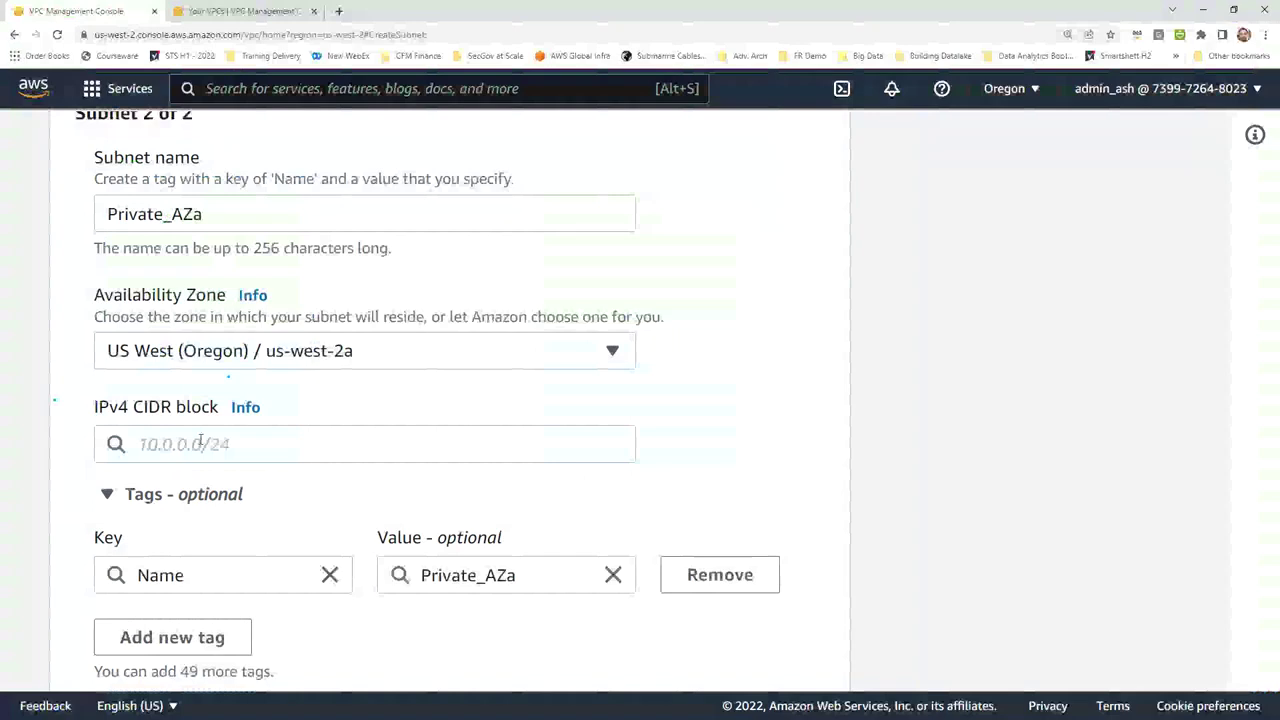
Set the IPv4 CIDR block of Private_AZa to 10.0.11.0/24 and create both subnets
{"action": "left_click", "coordinate": [200, 441]}
{"action": "type", "text": "10.0.11.0/"}
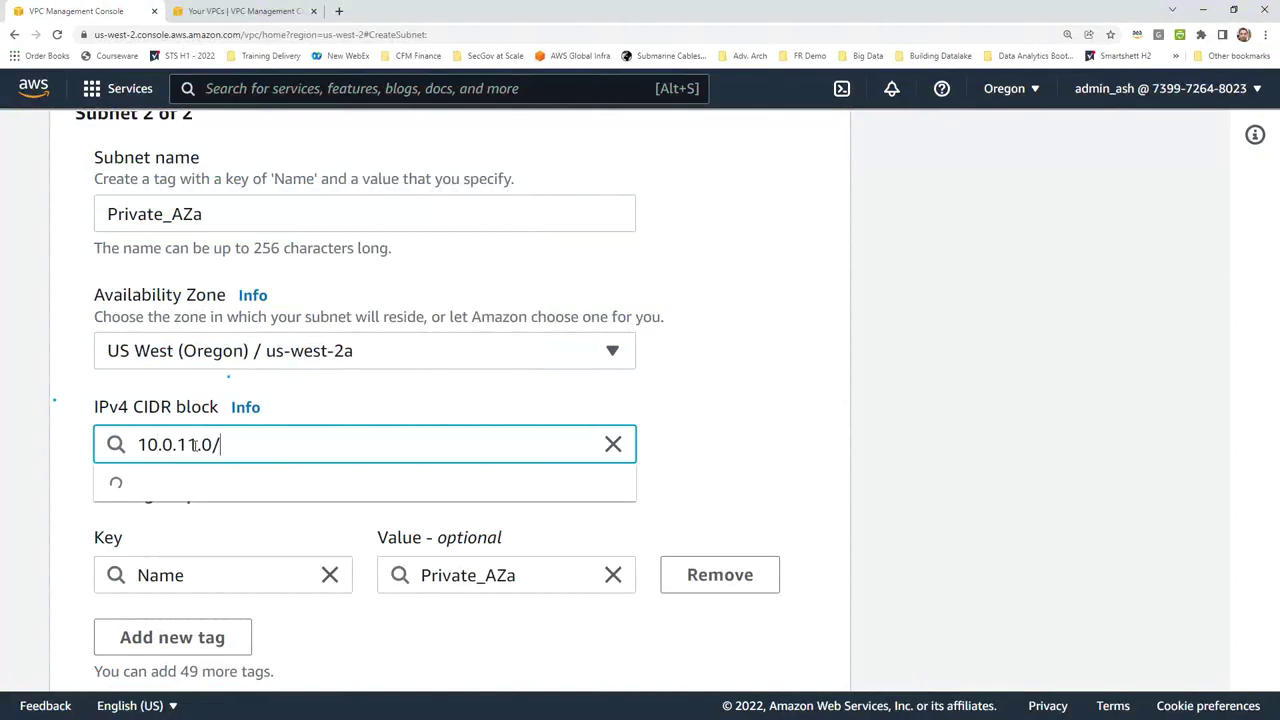
{"action": "type", "text": "24"}
{"action": "scroll", "coordinate": [386, 449], "scroll_direction": "down", "scroll_amount": 2}
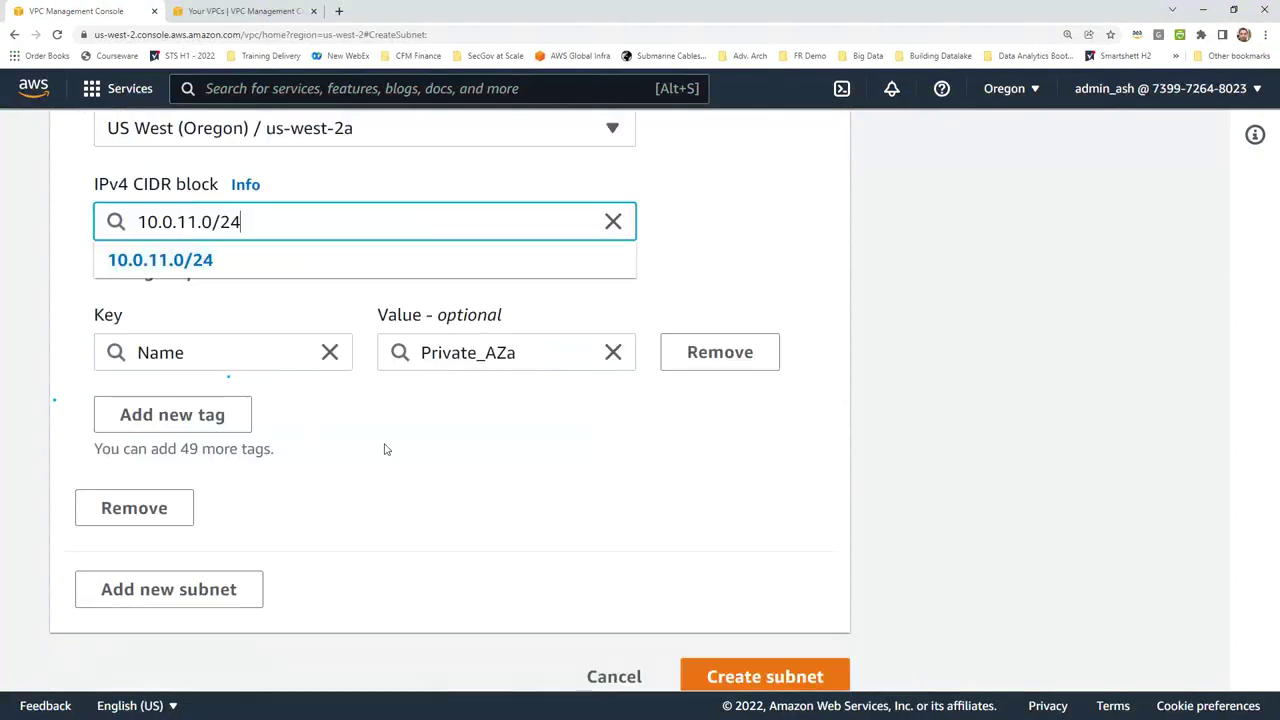
{"action": "left_click", "coordinate": [753, 680]}
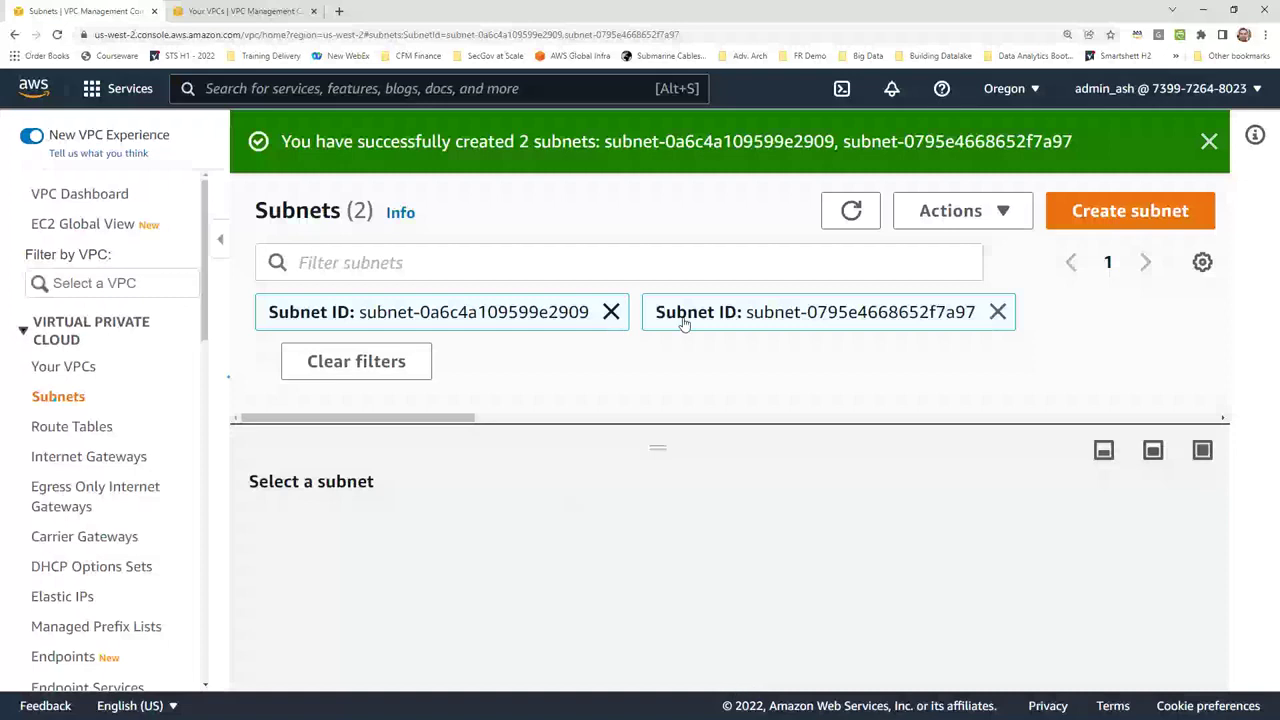
Replace the subnet ID filters with a filter for VPC vpc-0a77632fbc0b66522 and enlarge the subnet list to view its rows
{"action": "left_click", "coordinate": [997, 312]}
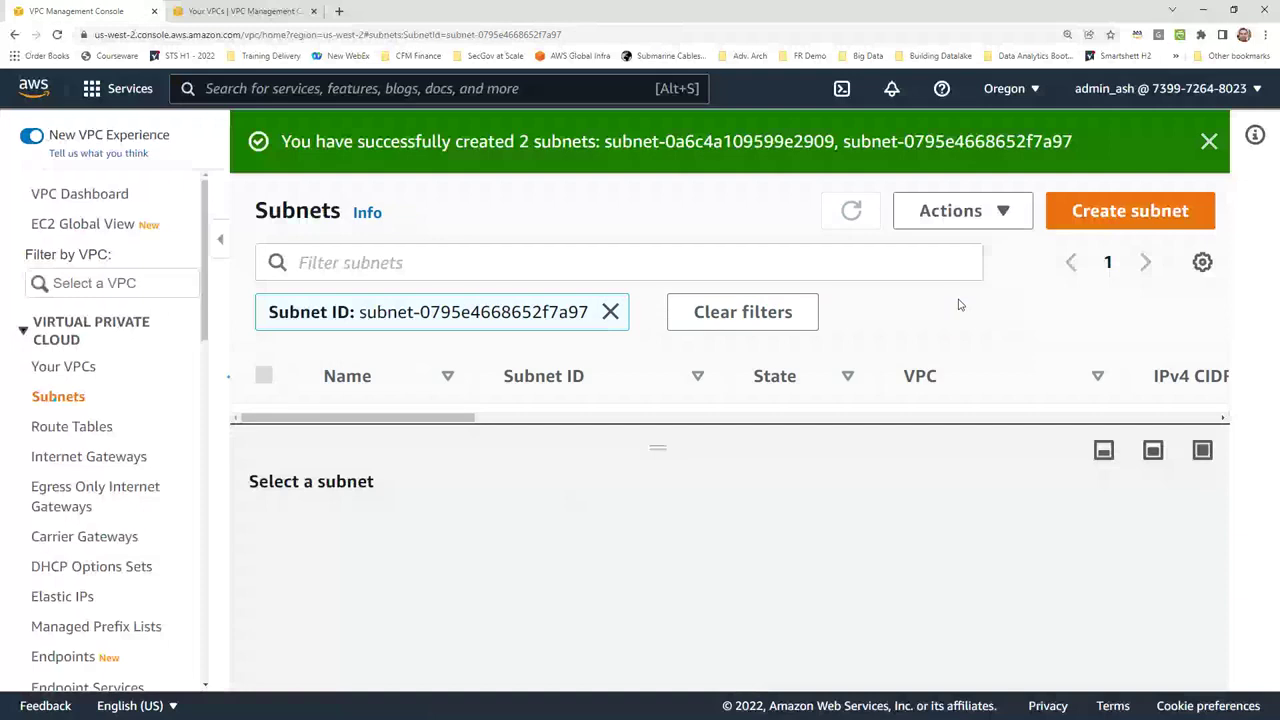
{"action": "left_click", "coordinate": [610, 311]}
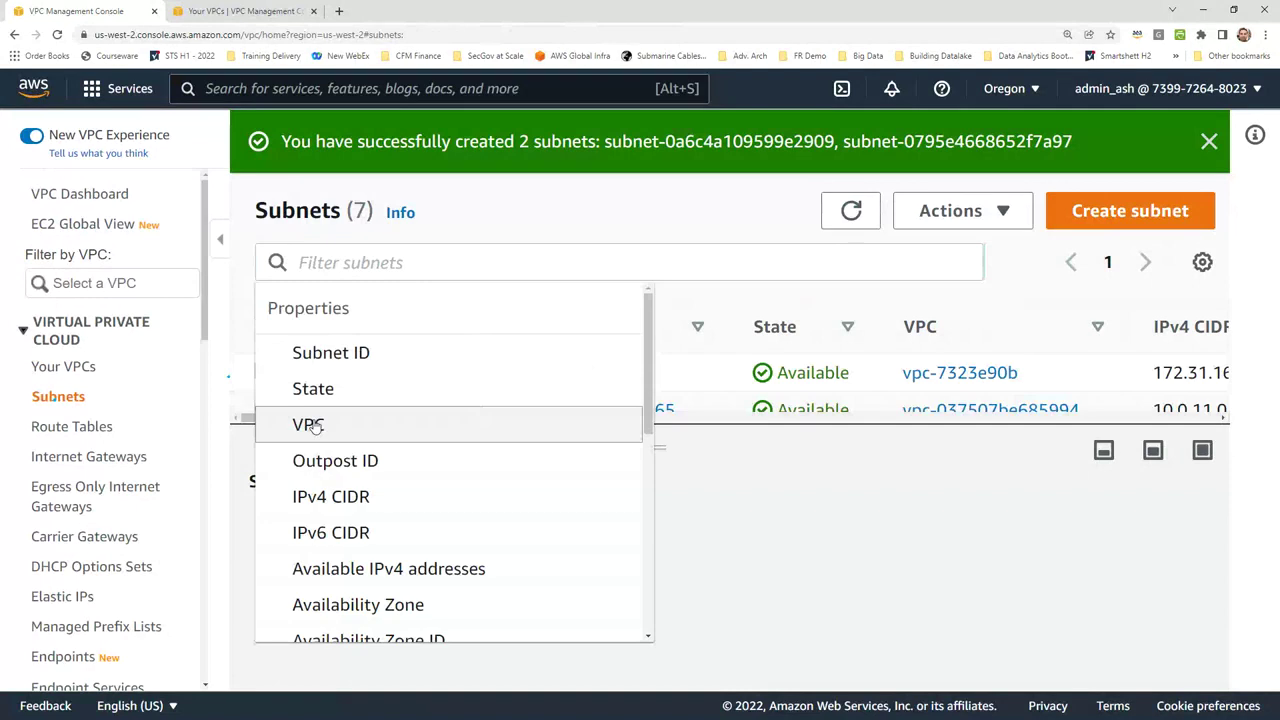
{"action": "left_click", "coordinate": [315, 426]}
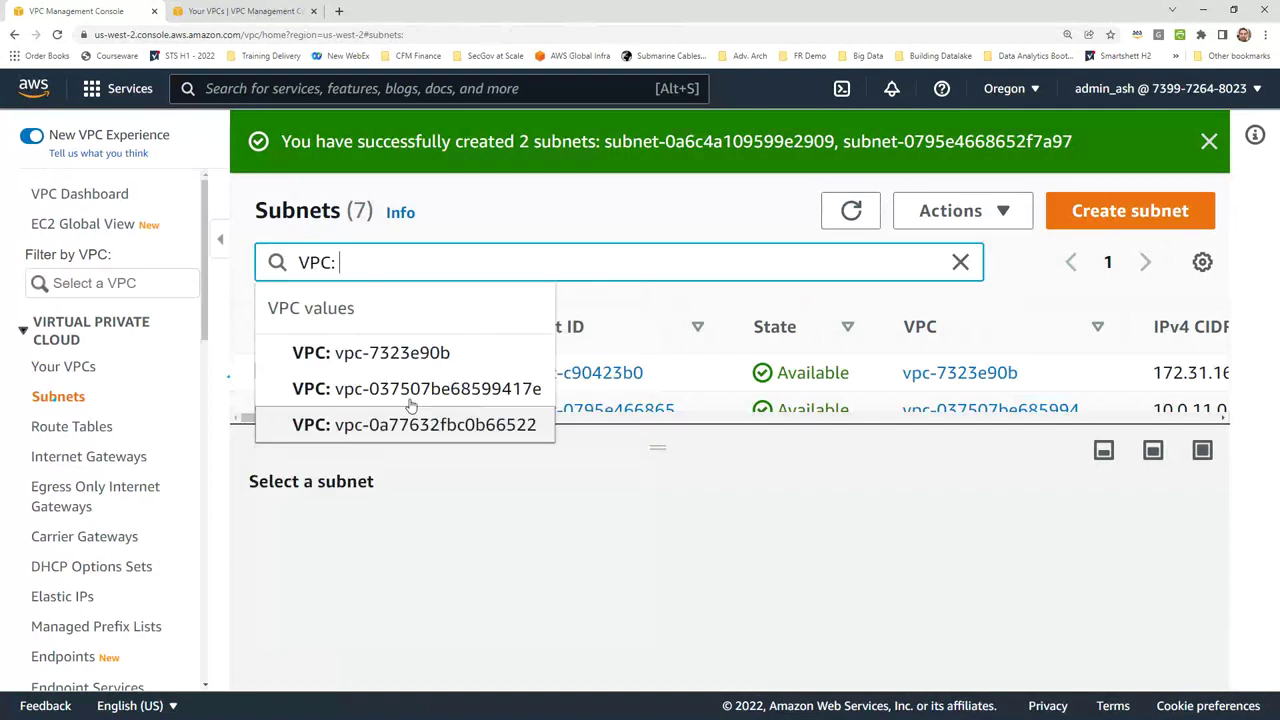
{"action": "left_click", "coordinate": [468, 426]}
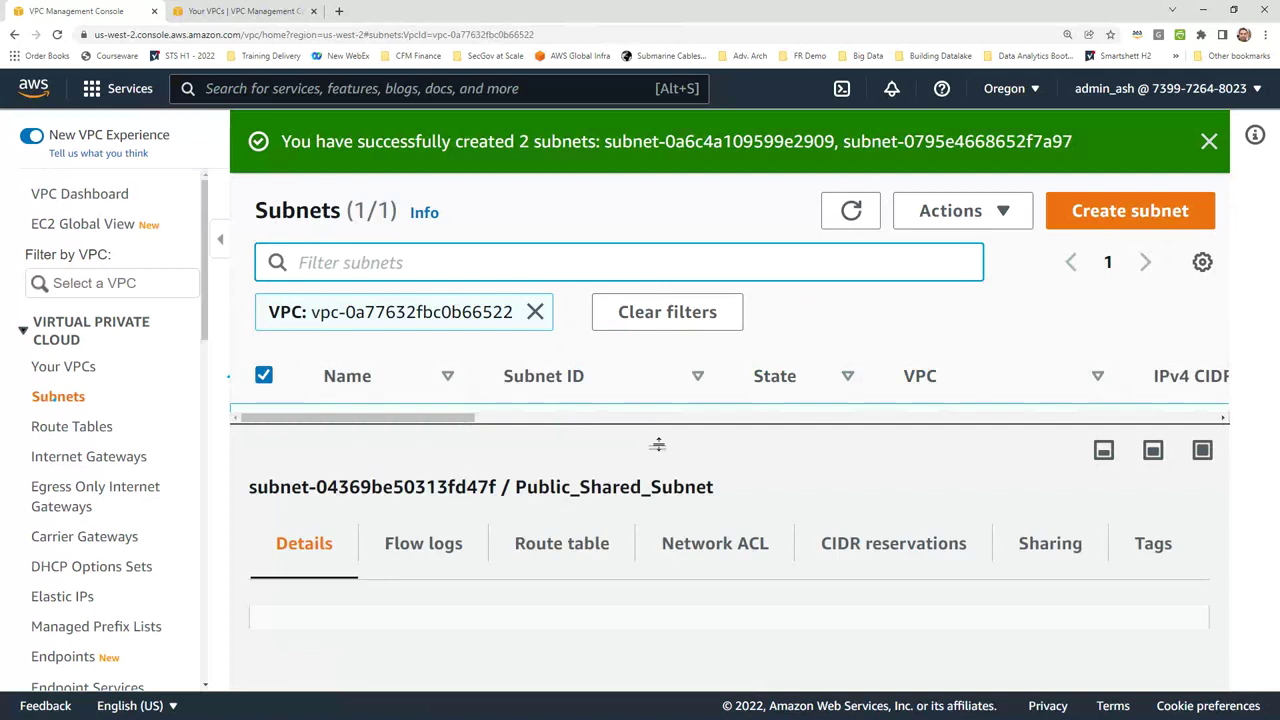
{"action": "left_click_drag", "start_coordinate": [657, 444], "coordinate": [654, 532]}
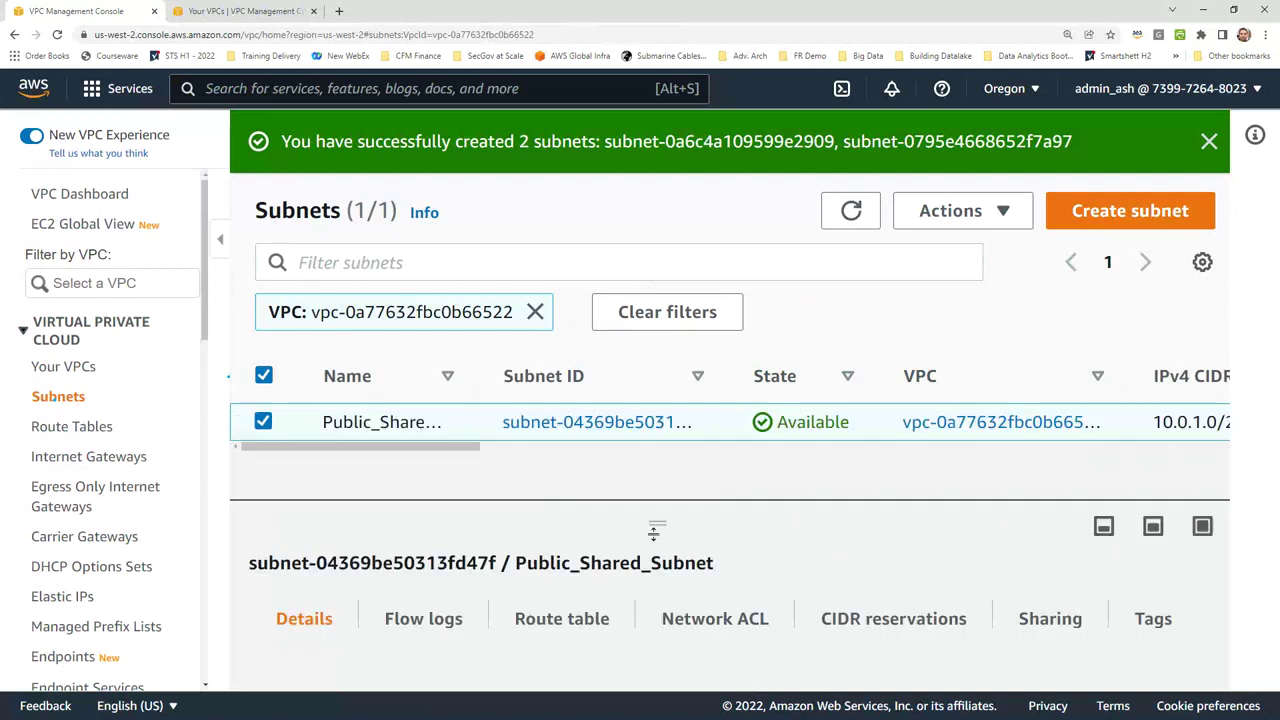
Replace the subnet list's VPC filter with vpc-037507be68599417e and examine the CIDR blocks and availability zones of its subnets
{"action": "left_click", "coordinate": [535, 311]}
{"action": "left_click", "coordinate": [460, 263]}
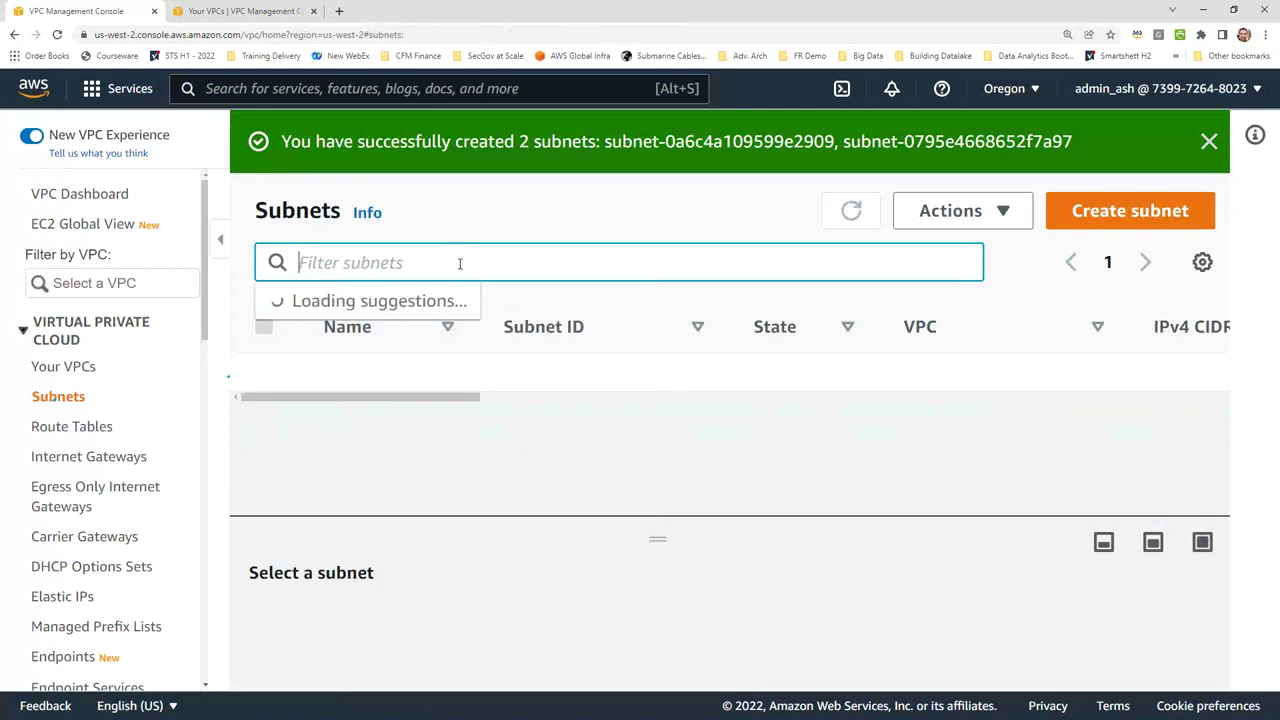
{"action": "type", "text": "vpc-037507be68599417e"}
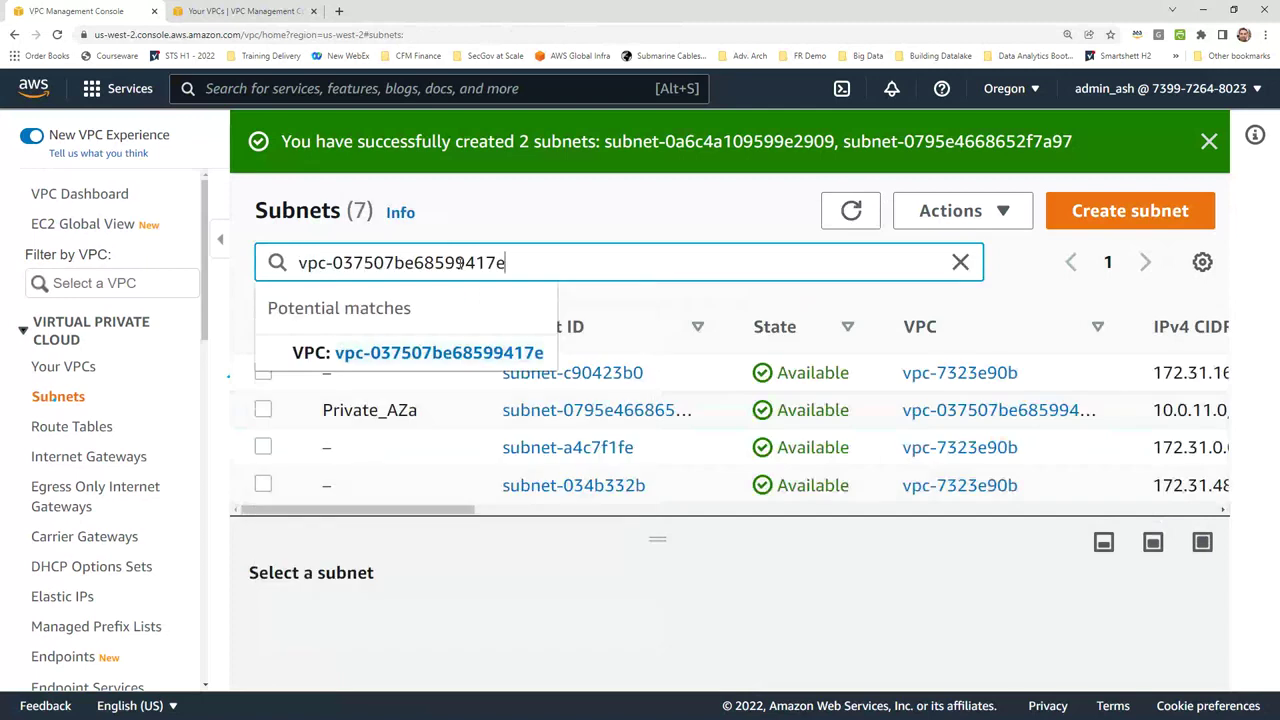
{"action": "left_click", "coordinate": [420, 353]}
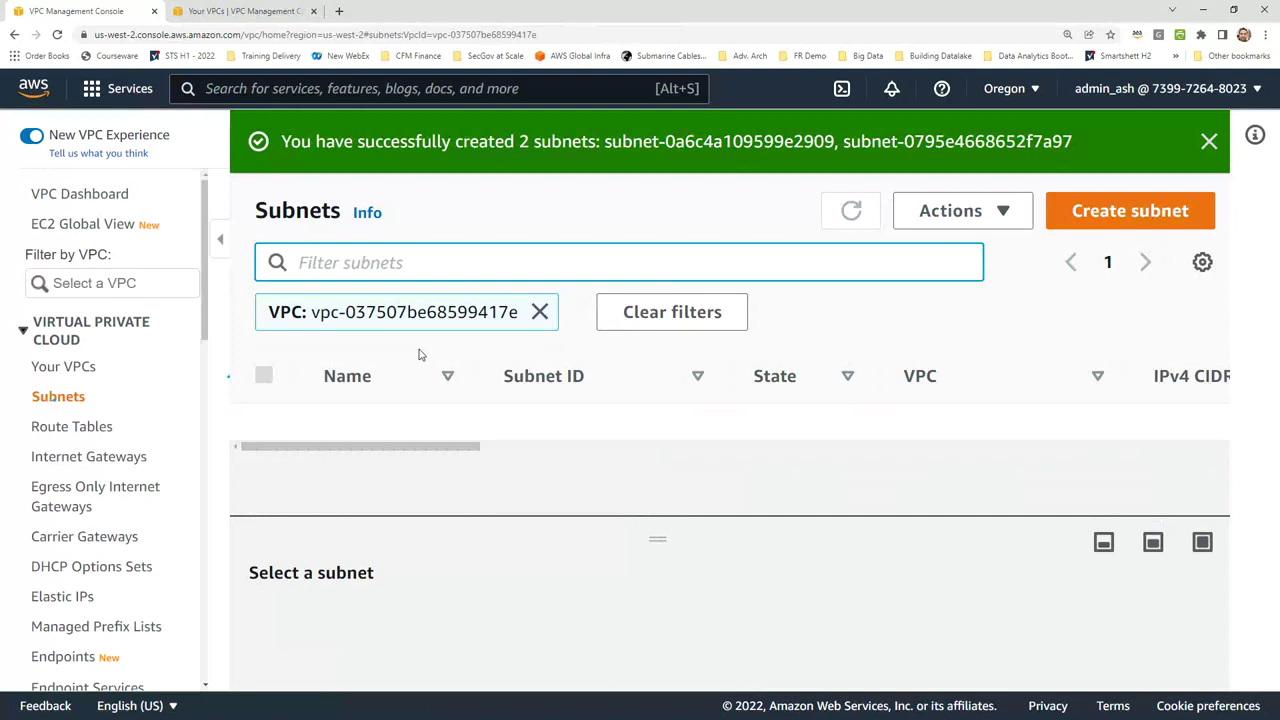
{"action": "left_click_drag", "start_coordinate": [418, 485], "coordinate": [590, 489]}
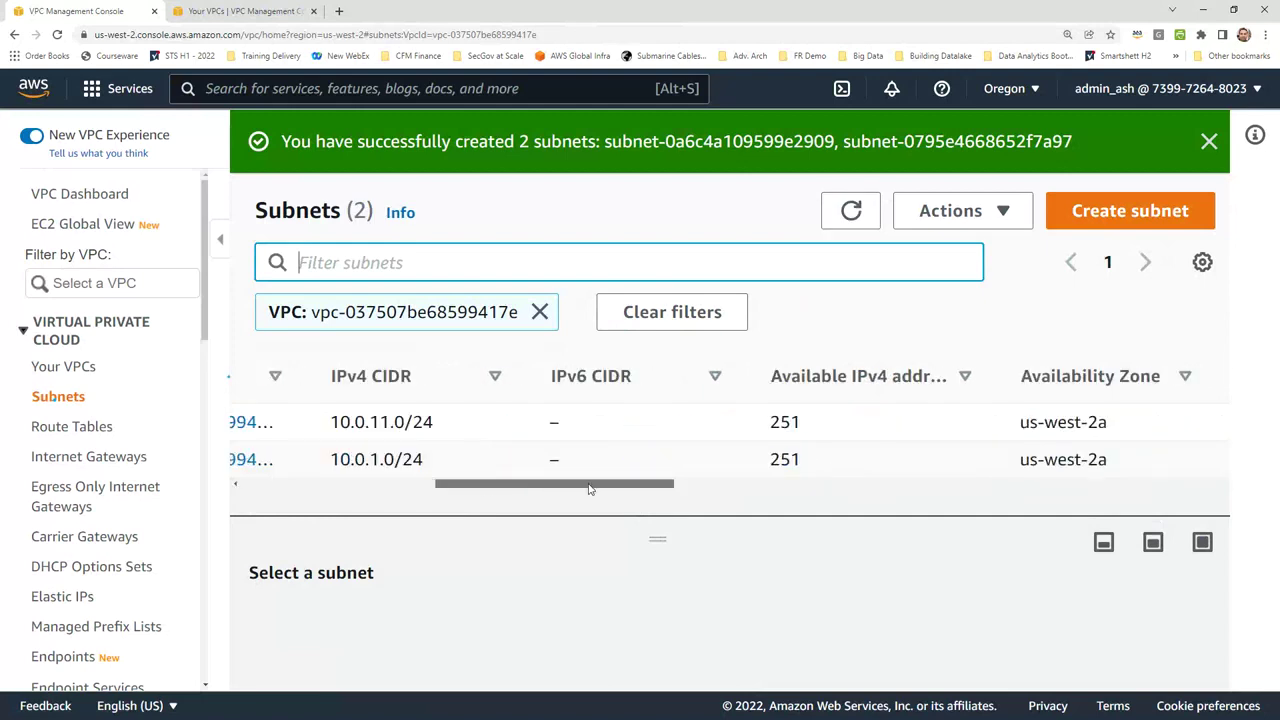
{"action": "left_click_drag", "start_coordinate": [590, 489], "coordinate": [657, 489]}
Start creating a new subnet in VPC vpc-037507be68599417e (restart-vpc)
{"action": "left_click", "coordinate": [1110, 222]}
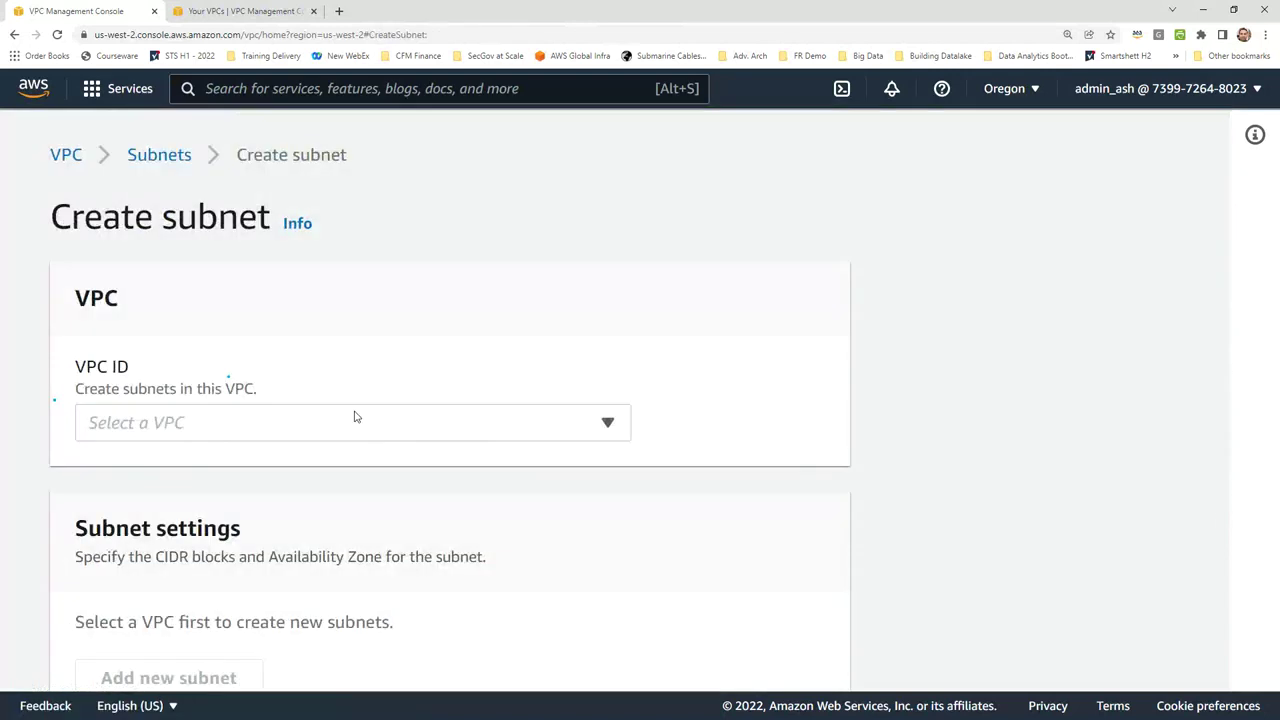
{"action": "left_click", "coordinate": [354, 420]}
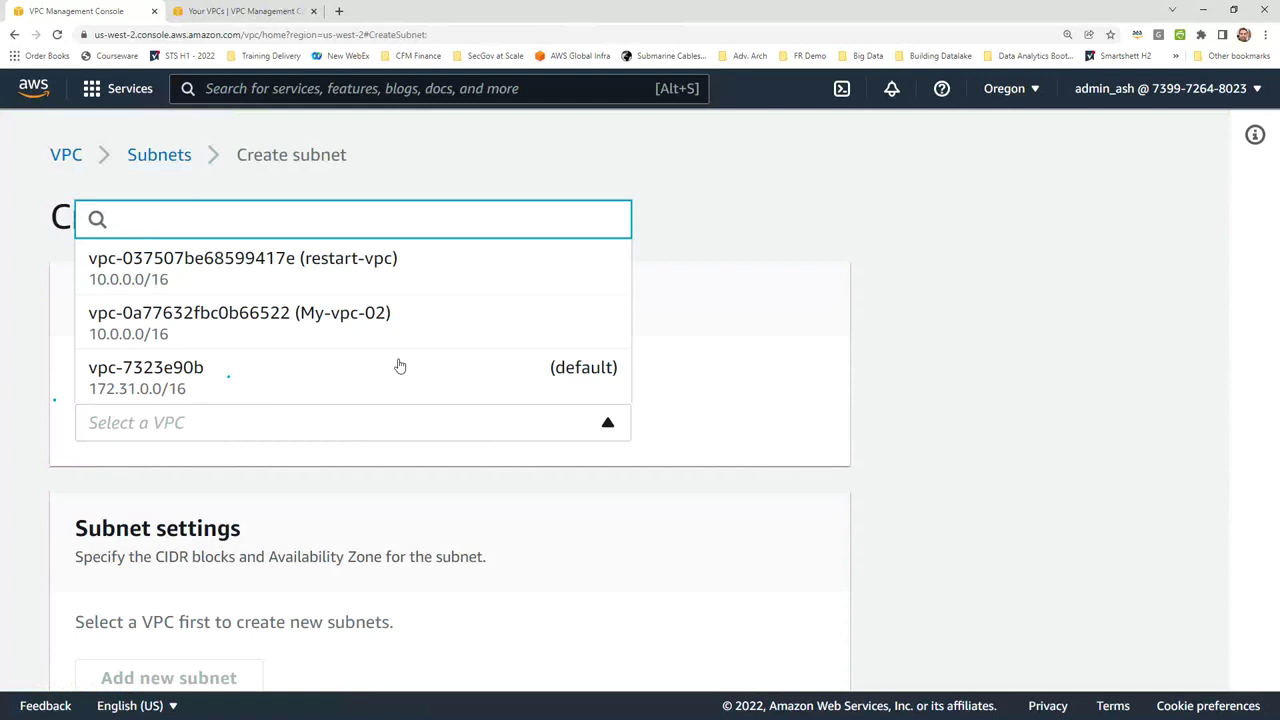
{"action": "left_click", "coordinate": [363, 270]}
{"action": "scroll", "coordinate": [251, 502], "scroll_direction": "down", "scroll_amount": 2}
{"action": "scroll", "coordinate": [251, 502], "scroll_direction": "down", "scroll_amount": 2}
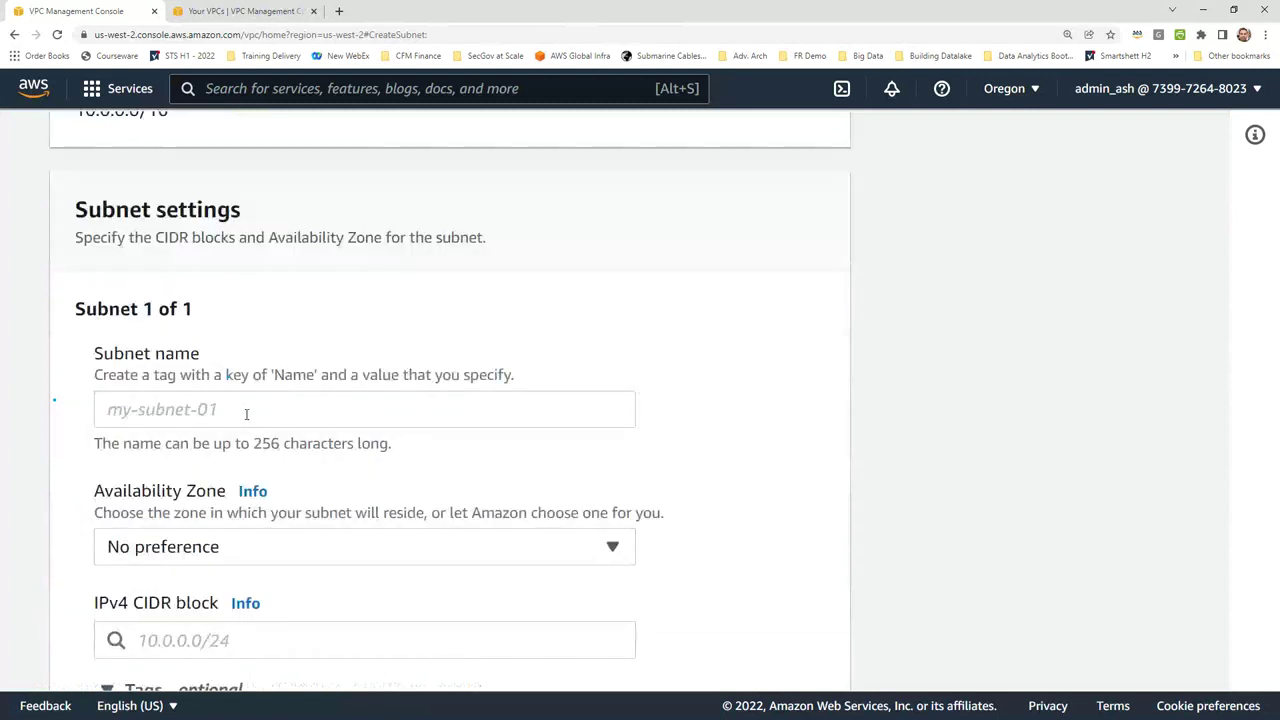
Name the first subnet Public_AZb and place it in availability zone US West (Oregon) / us-west-2b
{"action": "left_click", "coordinate": [246, 414]}
{"action": "type", "text": "Public_AZ"}
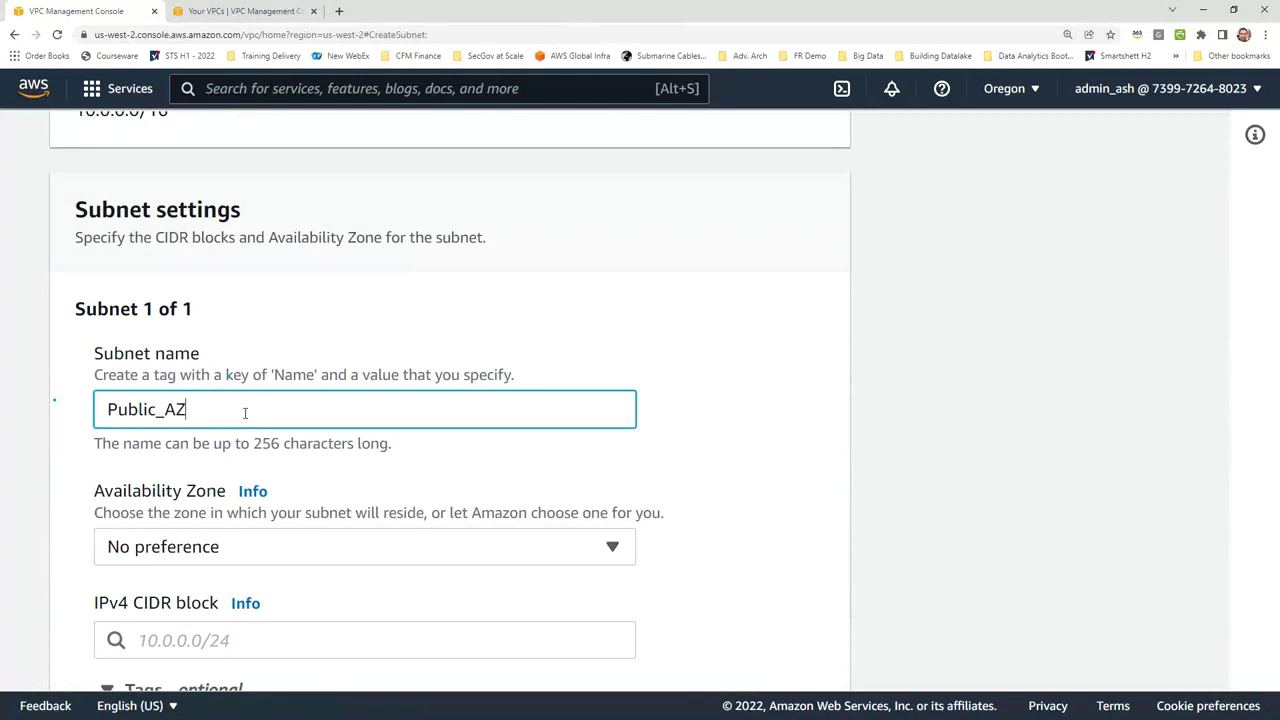
{"action": "type", "text": "b"}
{"action": "scroll", "coordinate": [289, 380], "scroll_direction": "down", "scroll_amount": 2}
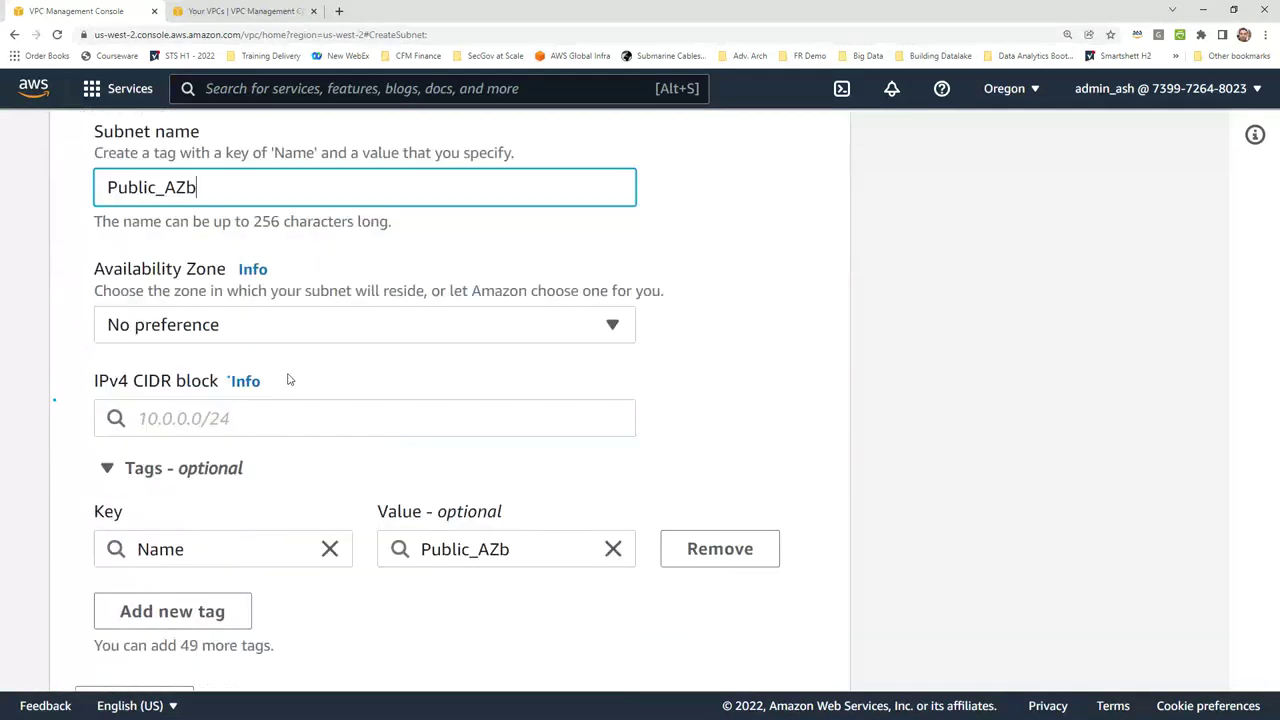
{"action": "left_click", "coordinate": [292, 330]}
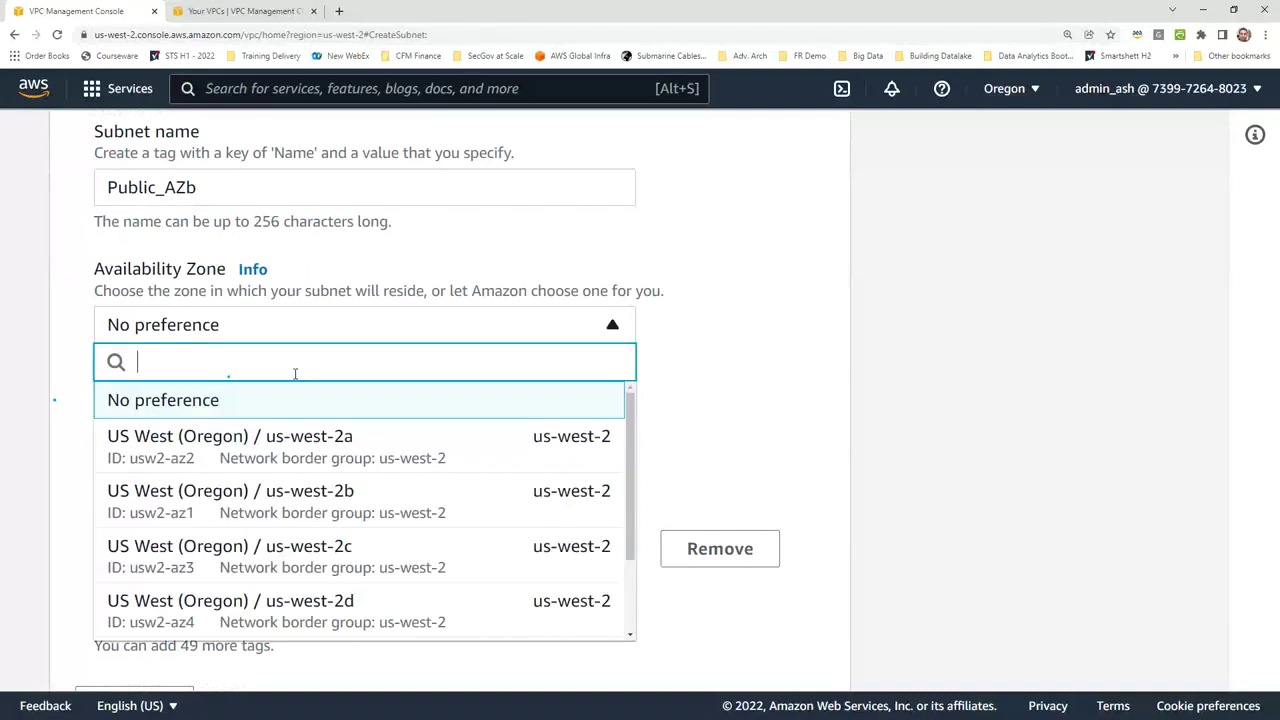
{"action": "left_click", "coordinate": [278, 495]}
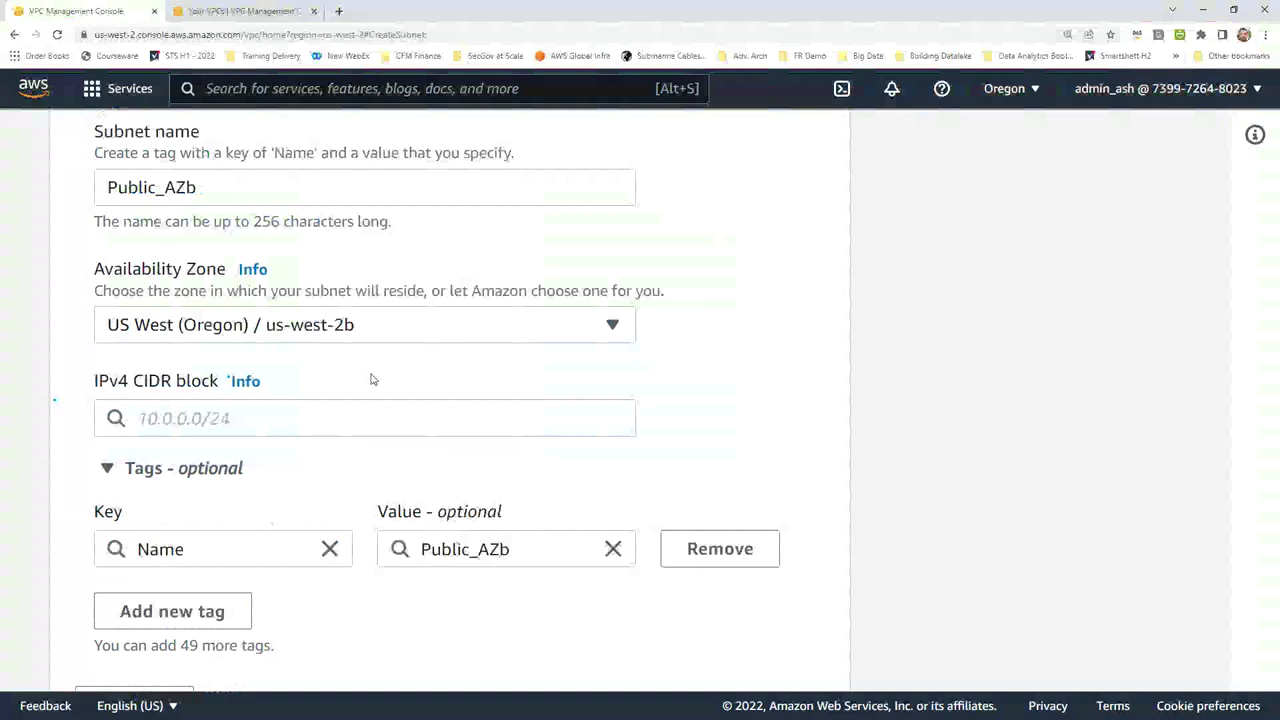
Set the IPv4 CIDR block of the Public_AZb subnet to 10.0.2.0/24
{"action": "left_click", "coordinate": [317, 417]}
{"action": "type", "text": "10.0.2.0/24"}
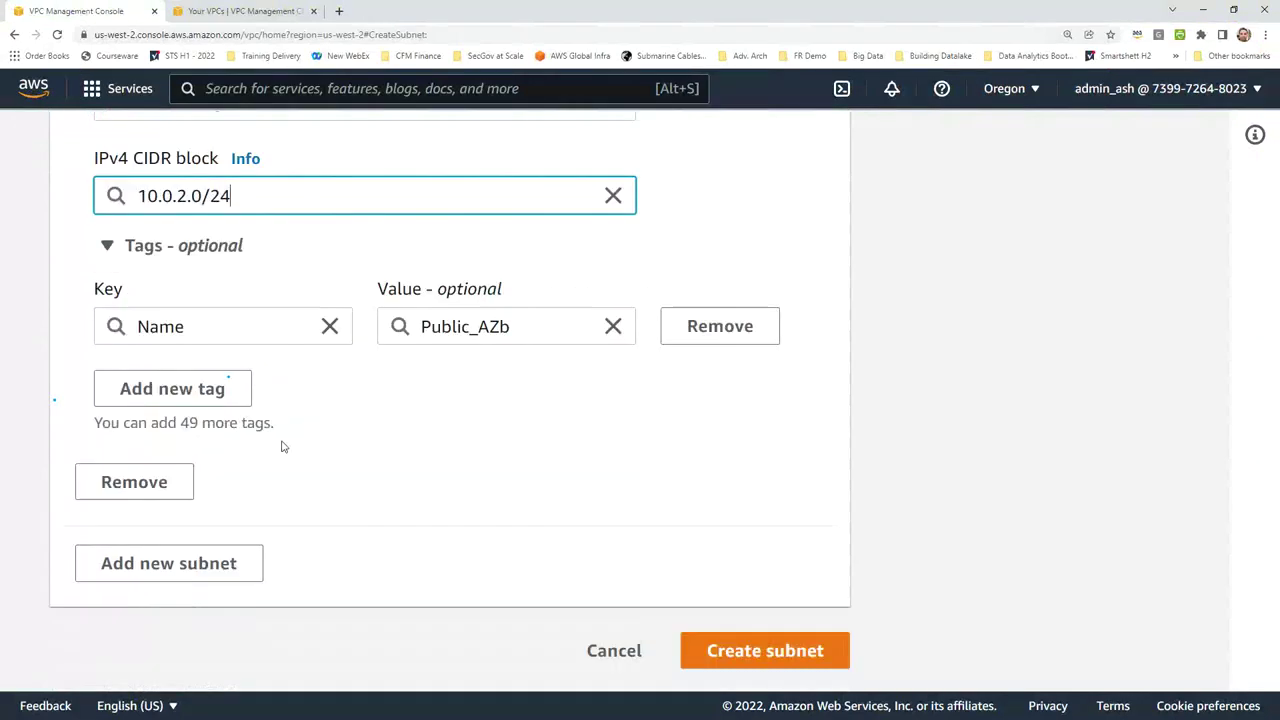
{"action": "scroll", "coordinate": [196, 348], "scroll_direction": "up", "scroll_amount": 4}
{"action": "scroll", "coordinate": [196, 348], "scroll_direction": "down", "scroll_amount": 4}
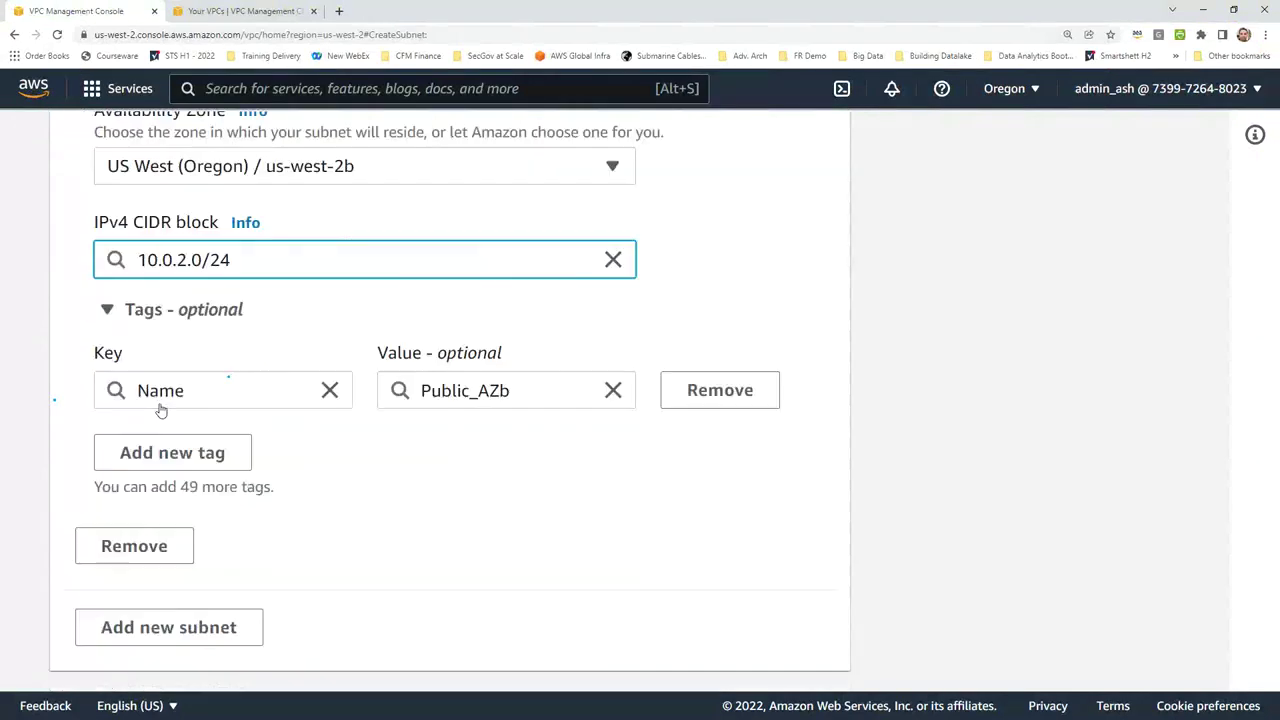
Add a second subnet to the form and name it Private_AZb
{"action": "left_click", "coordinate": [157, 565]}
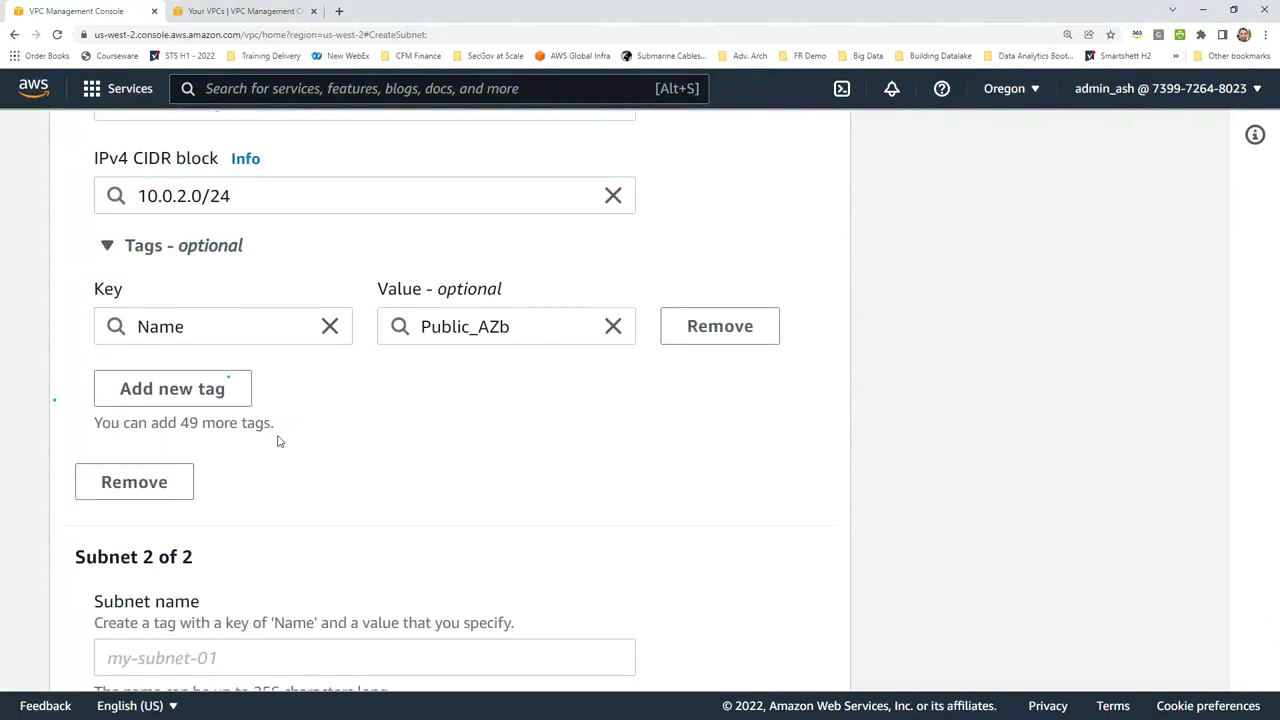
{"action": "scroll", "coordinate": [279, 441], "scroll_direction": "down", "scroll_amount": 2}
{"action": "left_click", "coordinate": [251, 443]}
{"action": "type", "text": "Private_AZb"}
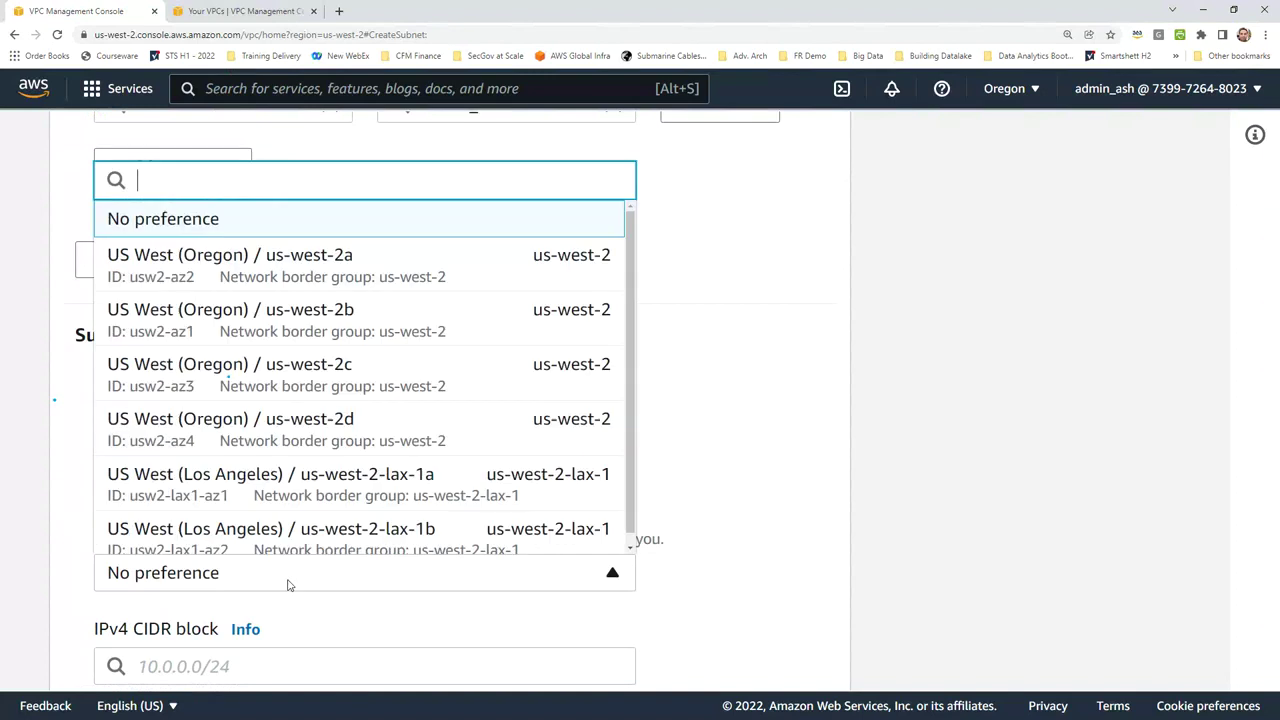